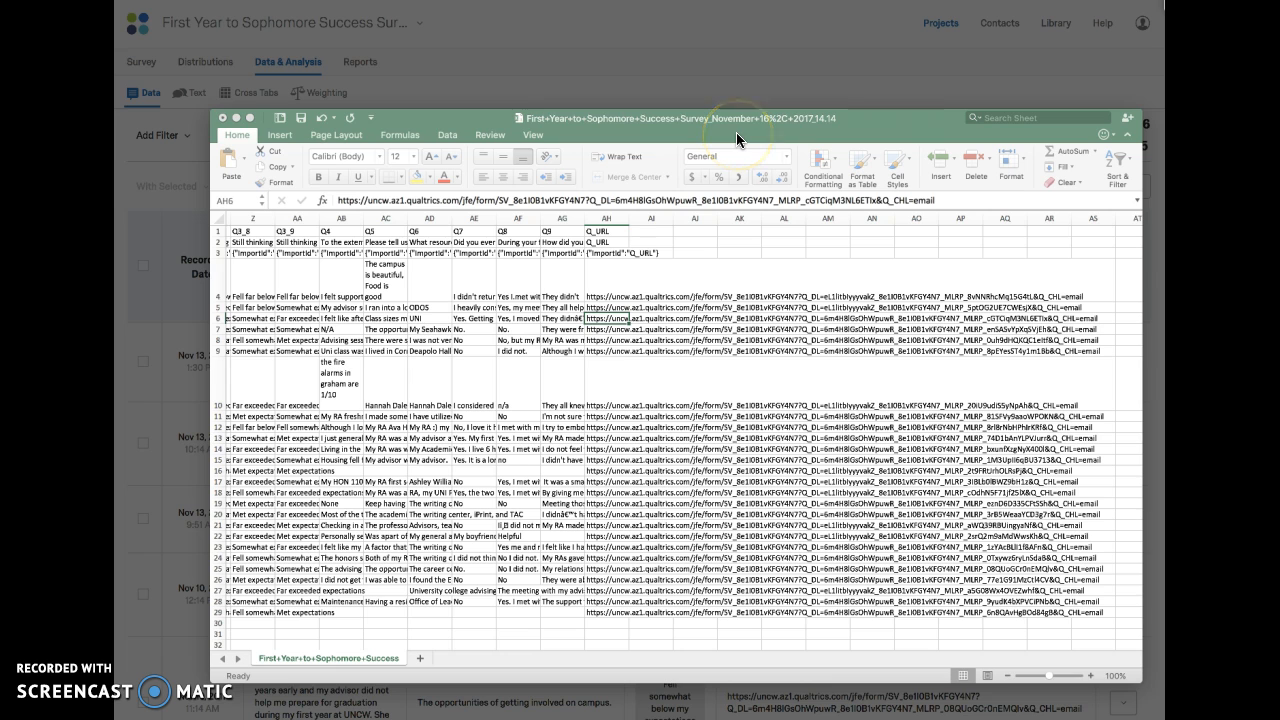
Step: Switch from the exported spreadsheet back to Qualtrics and close the Manage Downloads dialog
{"action": "left_click", "coordinate": [680, 54]}
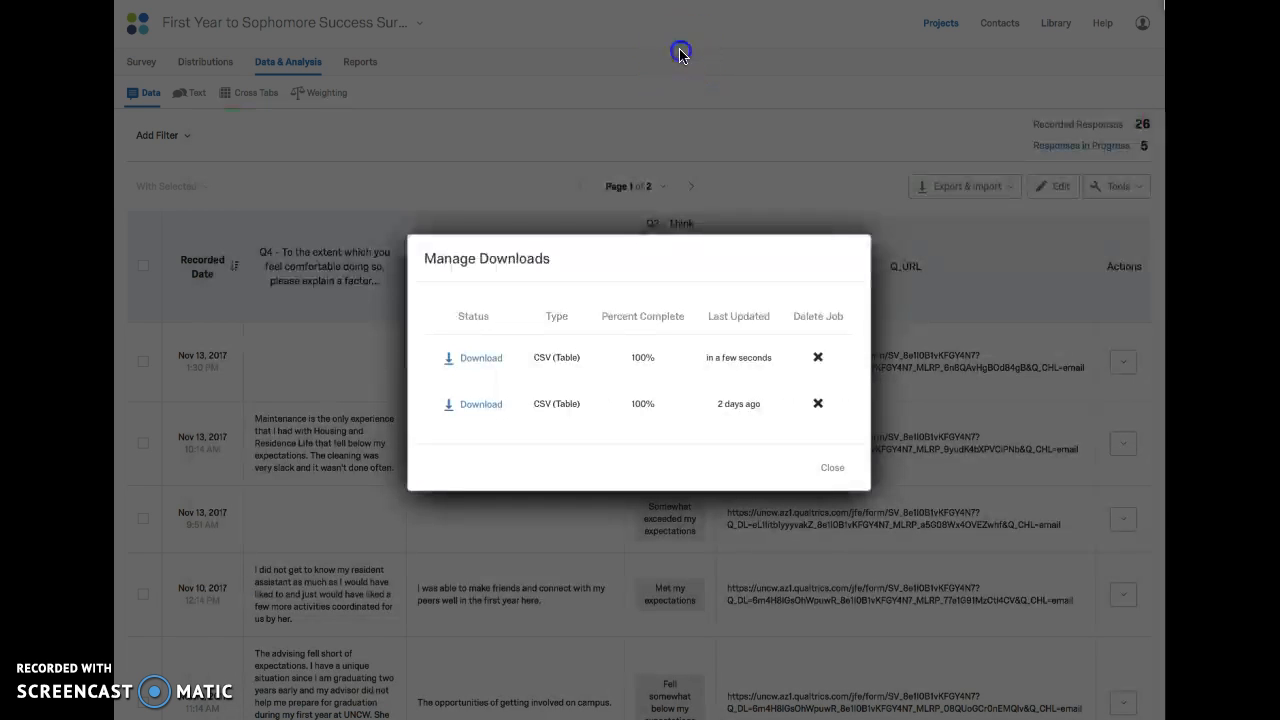
{"action": "left_click", "coordinate": [836, 470]}
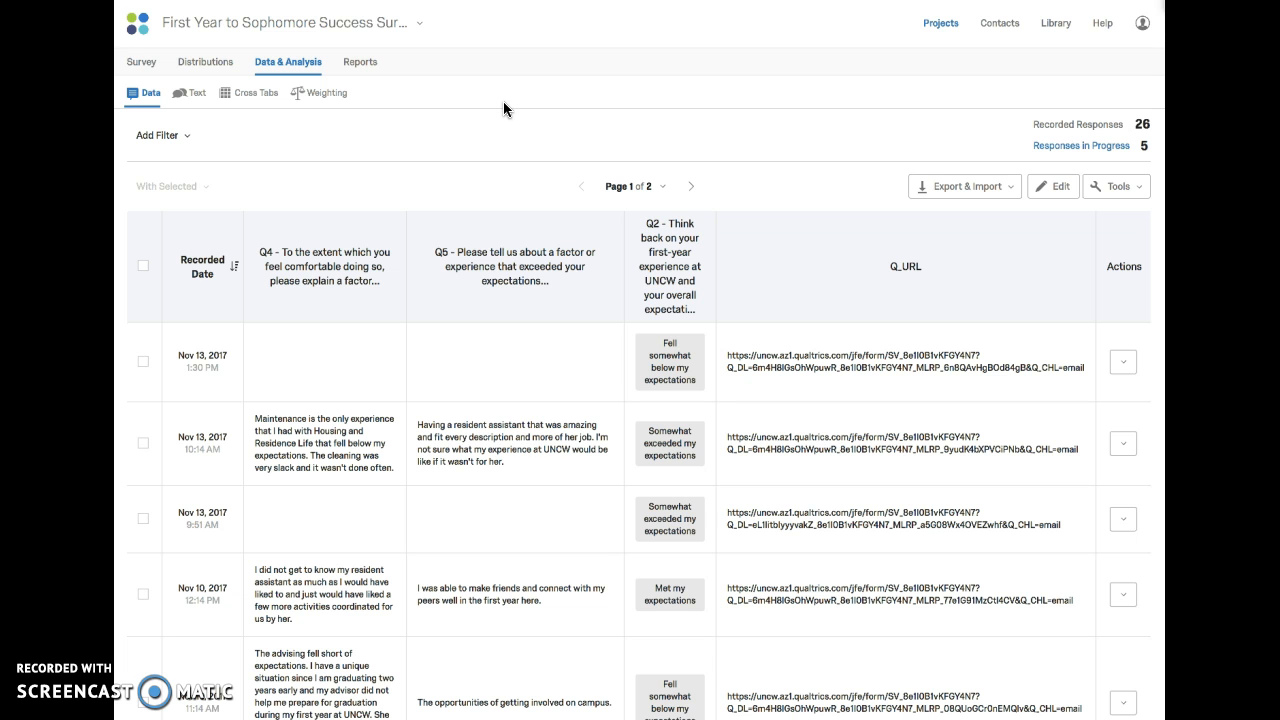
Step: Open the survey's reports and switch from the Default Report to the HAAT Only Report
{"action": "scroll", "coordinate": [503, 101], "scroll_direction": "down", "scroll_amount": 2}
{"action": "scroll", "coordinate": [485, 125], "scroll_direction": "up", "scroll_amount": 2}
{"action": "left_click", "coordinate": [360, 62]}
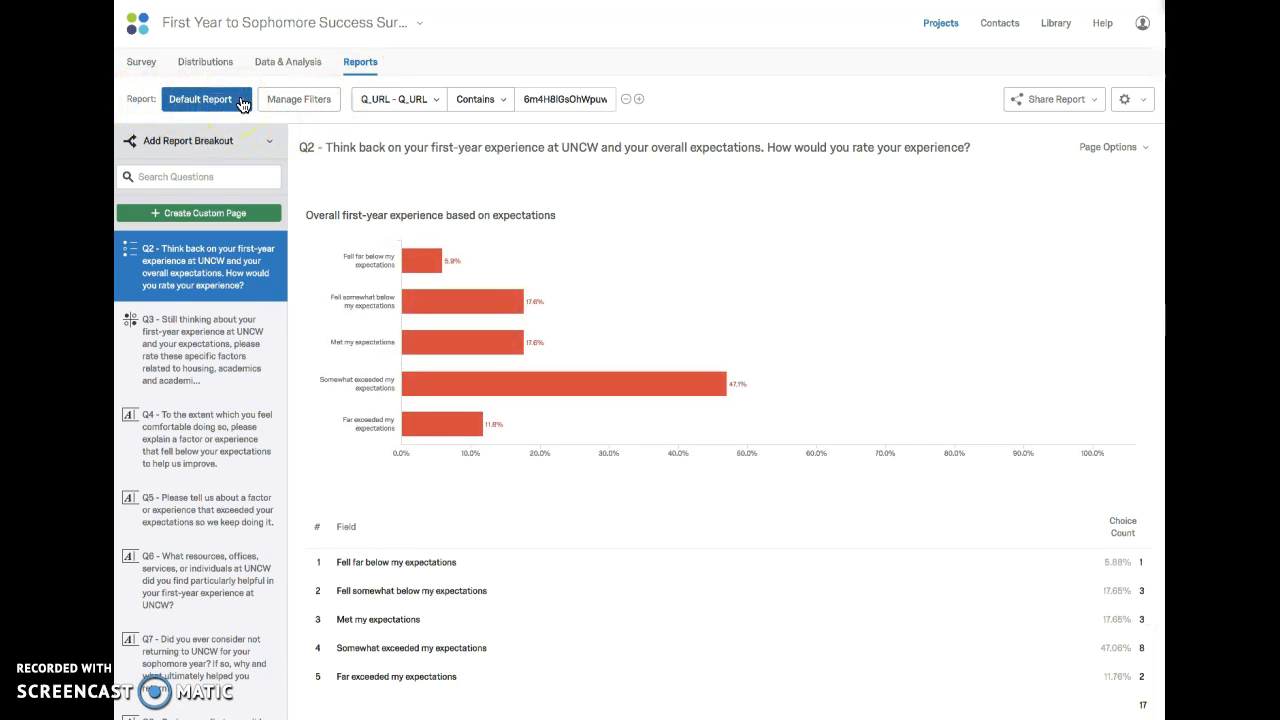
{"action": "left_click", "coordinate": [242, 104]}
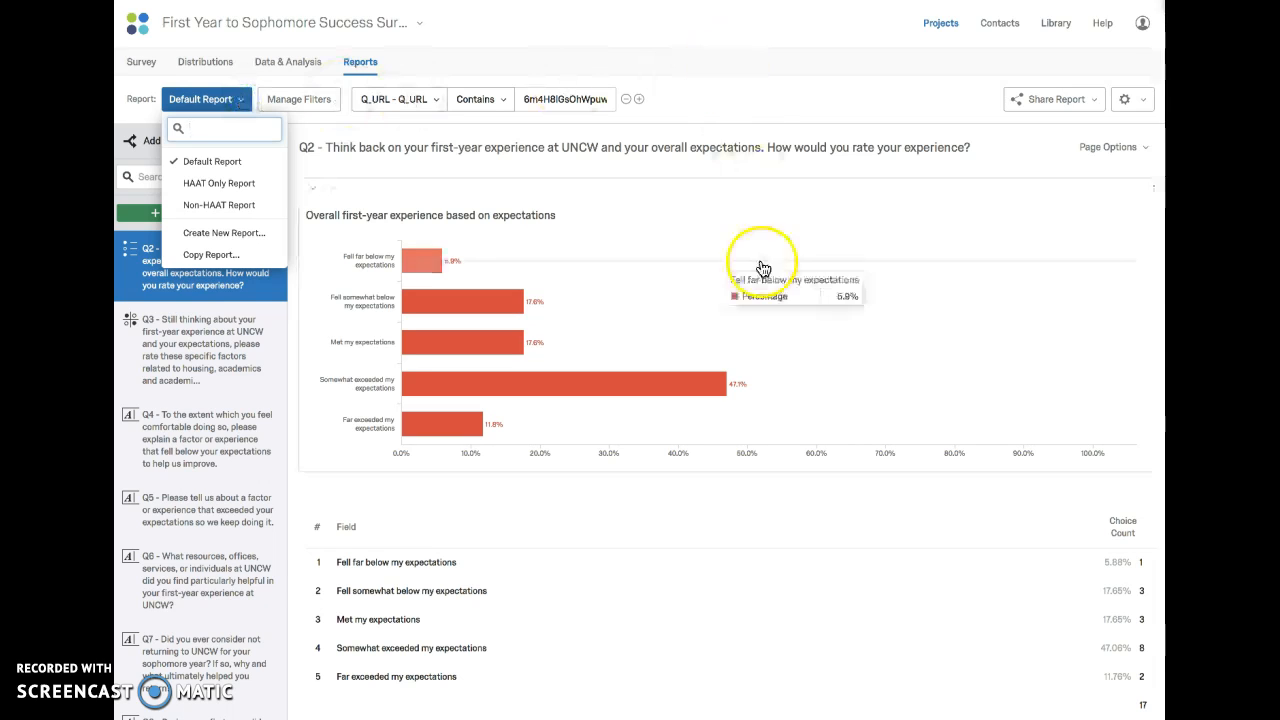
{"action": "scroll", "coordinate": [823, 363], "scroll_direction": "down", "scroll_amount": 3}
{"action": "scroll", "coordinate": [820, 363], "scroll_direction": "up", "scroll_amount": 3}
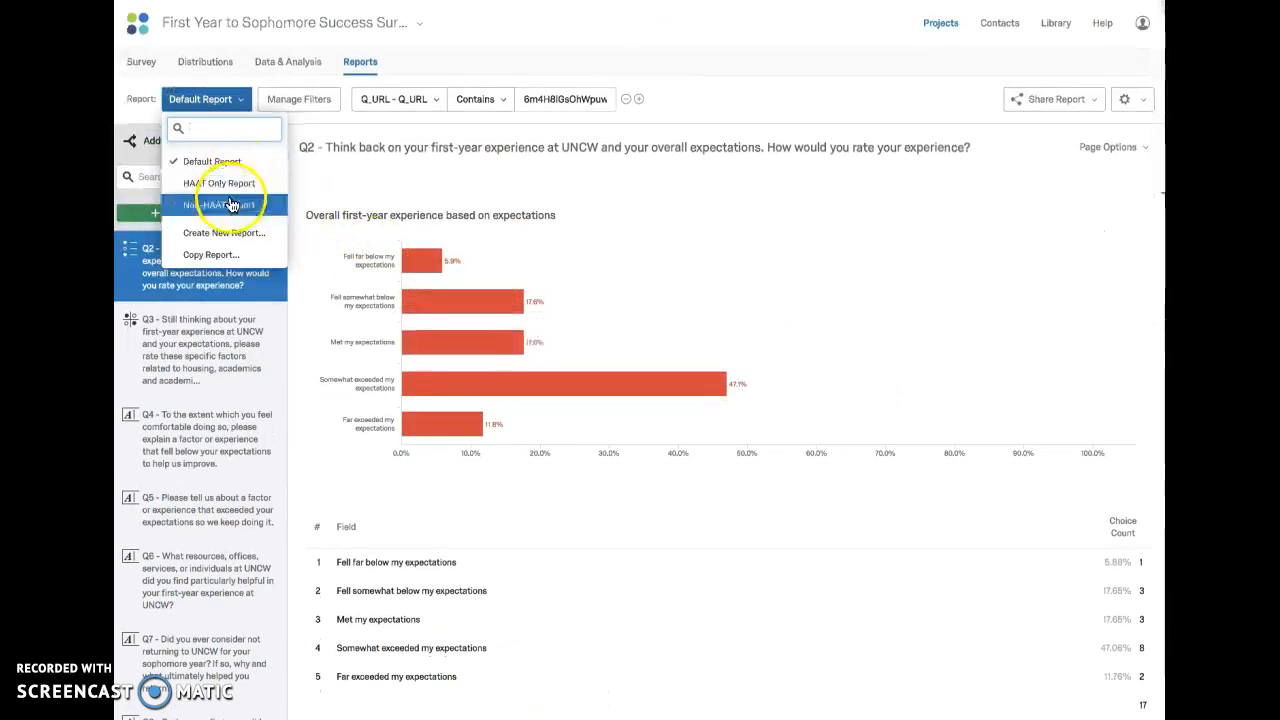
{"action": "left_click", "coordinate": [229, 180]}
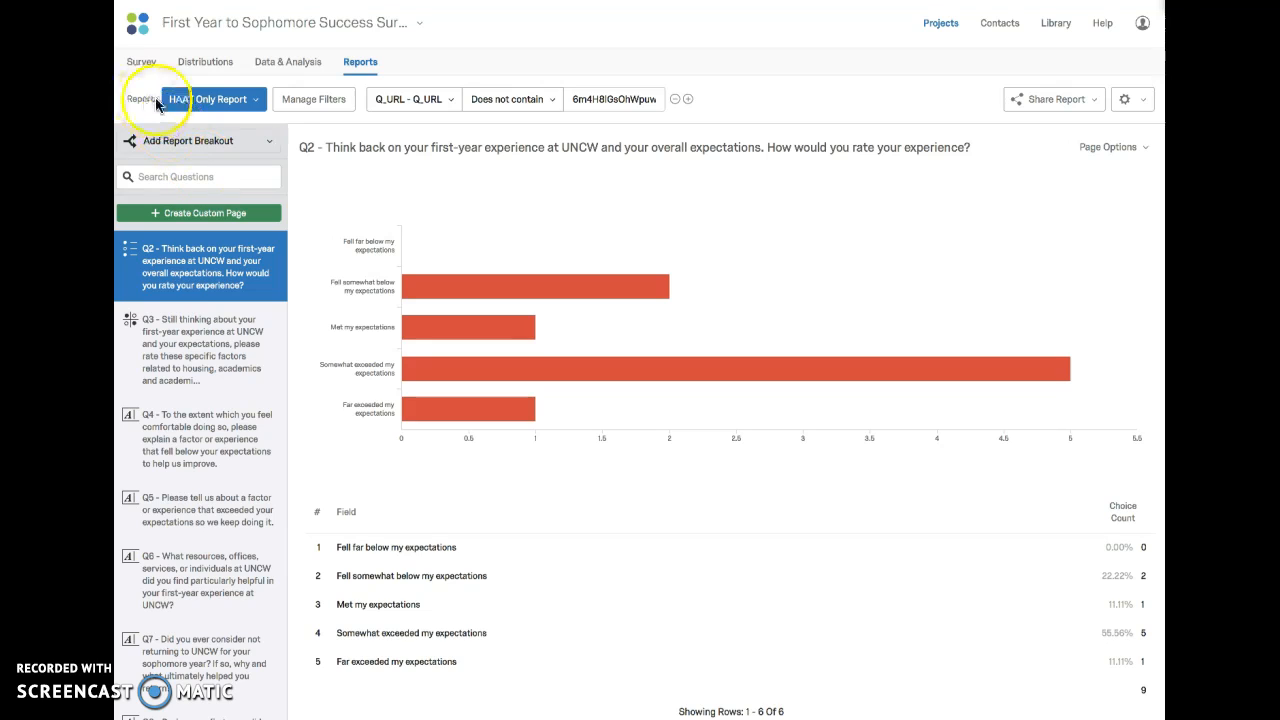
Step: Check the list of available reports and the Q_URL filter applied to the HAAT Only Report
{"action": "left_click", "coordinate": [256, 100]}
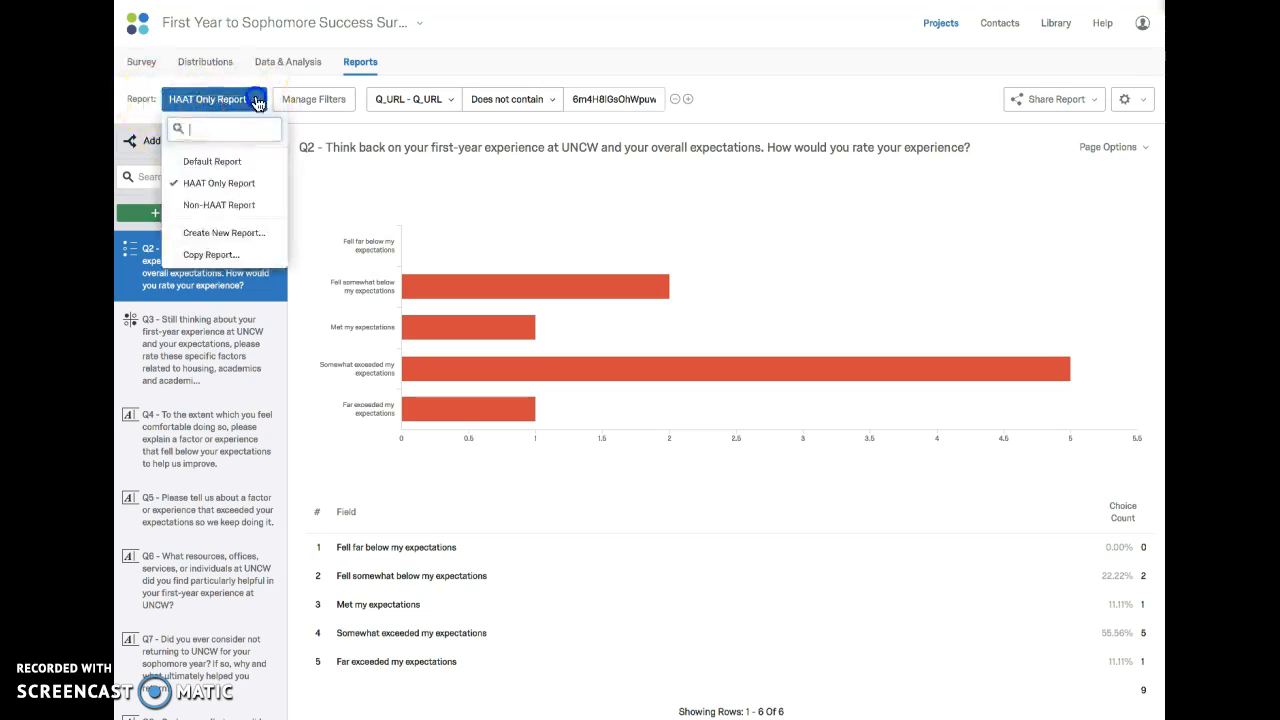
{"action": "left_click", "coordinate": [240, 200]}
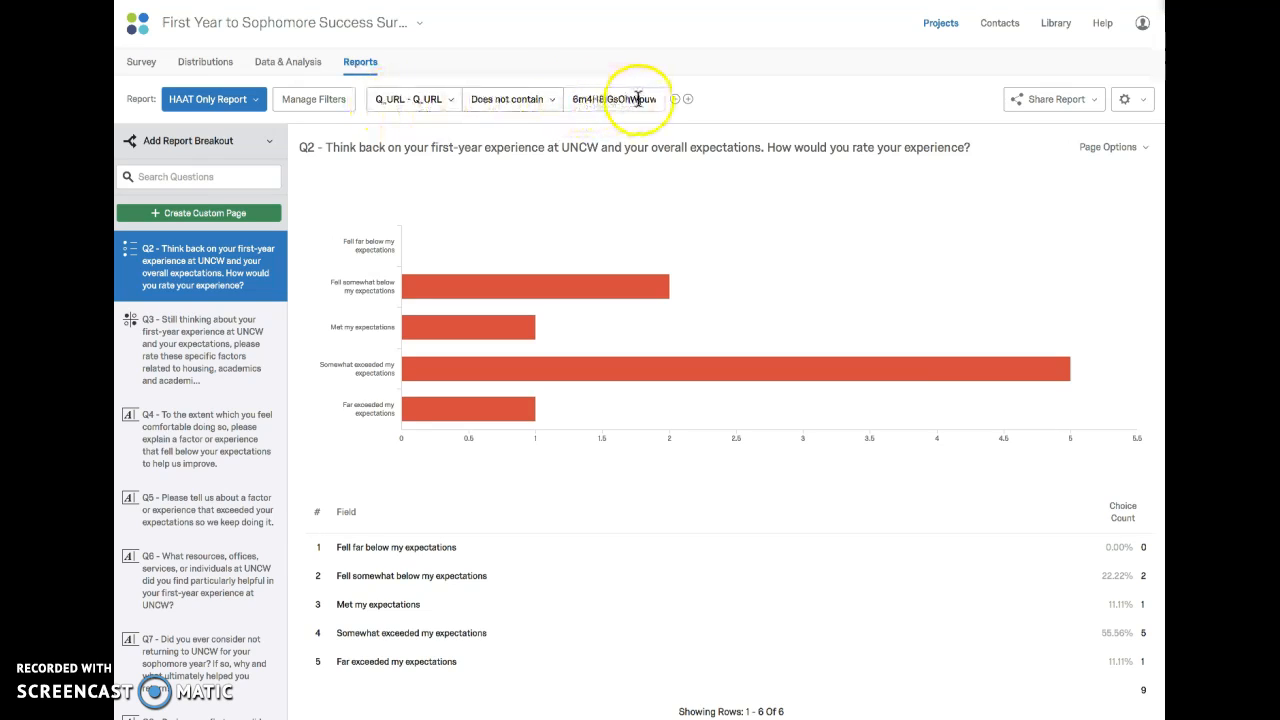
{"action": "left_click", "coordinate": [605, 99]}
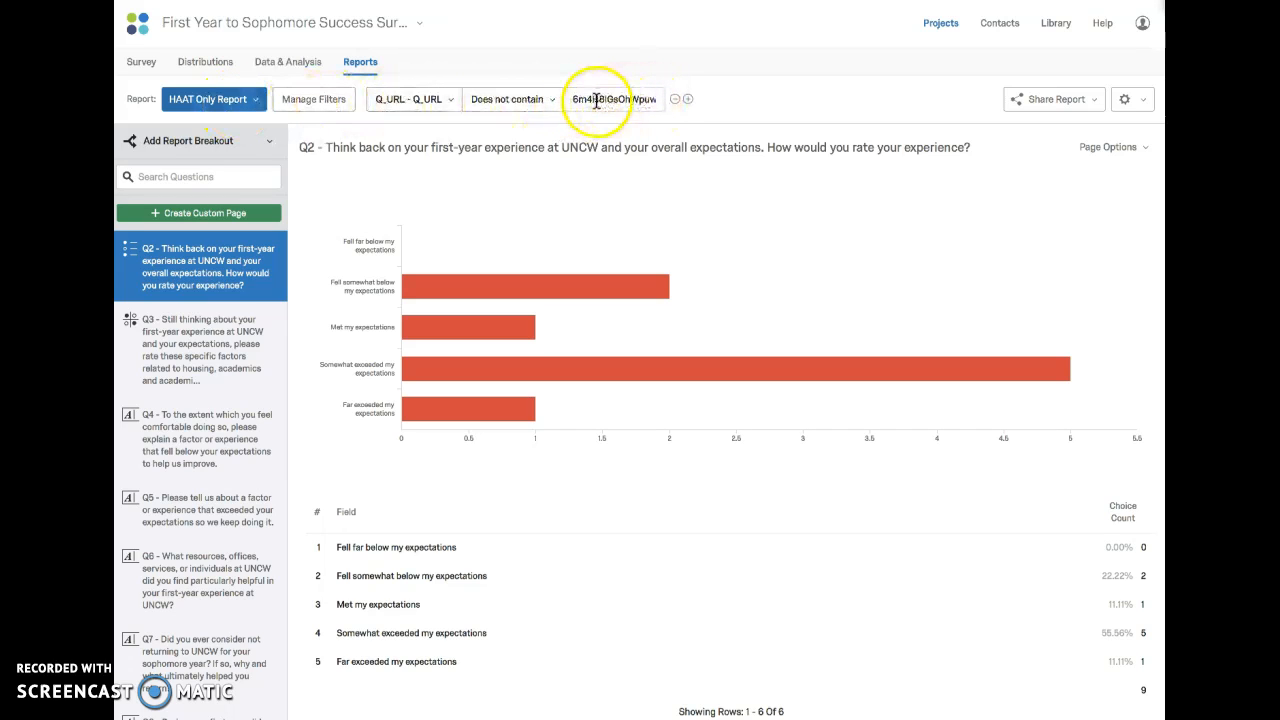
Step: Examine the HAAT Only Report's charts, tables and text responses for questions Q2 to Q7
{"action": "scroll", "coordinate": [580, 206], "scroll_direction": "down", "scroll_amount": 1}
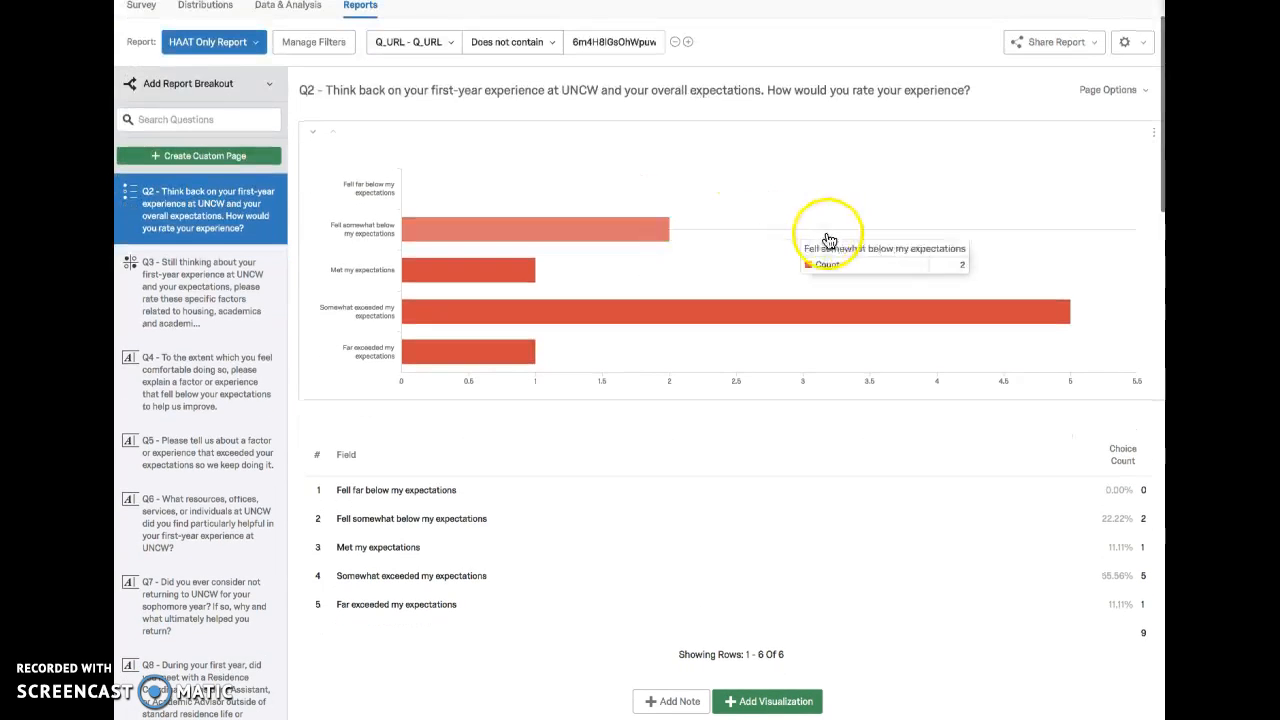
{"action": "scroll", "coordinate": [825, 245], "scroll_direction": "down", "scroll_amount": 2}
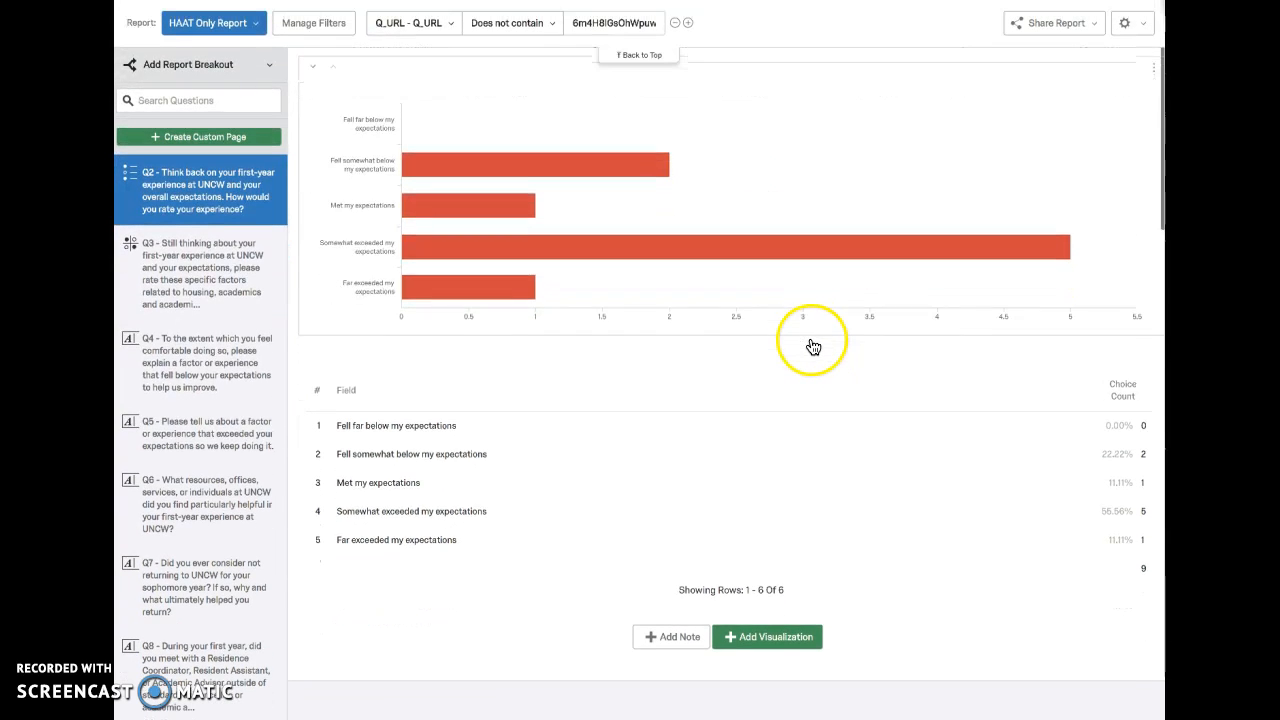
{"action": "scroll", "coordinate": [813, 346], "scroll_direction": "up", "scroll_amount": 1}
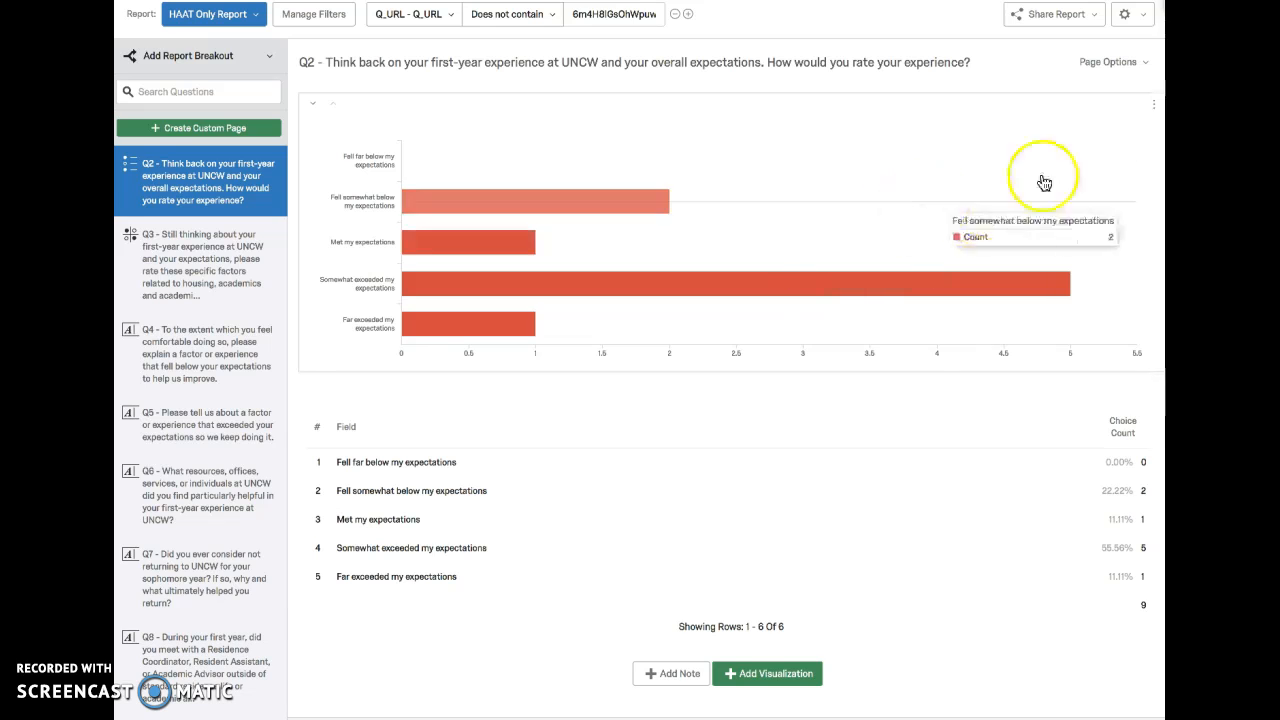
{"action": "scroll", "coordinate": [943, 223], "scroll_direction": "down", "scroll_amount": 4}
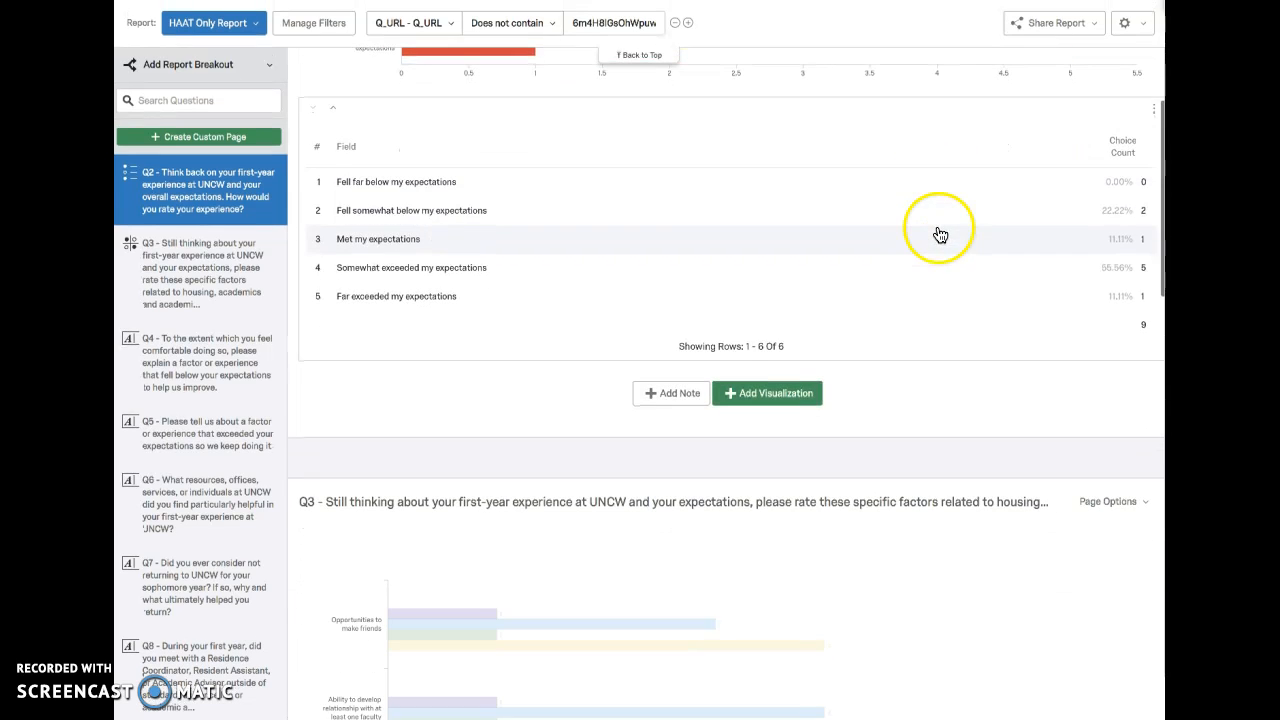
{"action": "scroll", "coordinate": [940, 234], "scroll_direction": "down", "scroll_amount": 3}
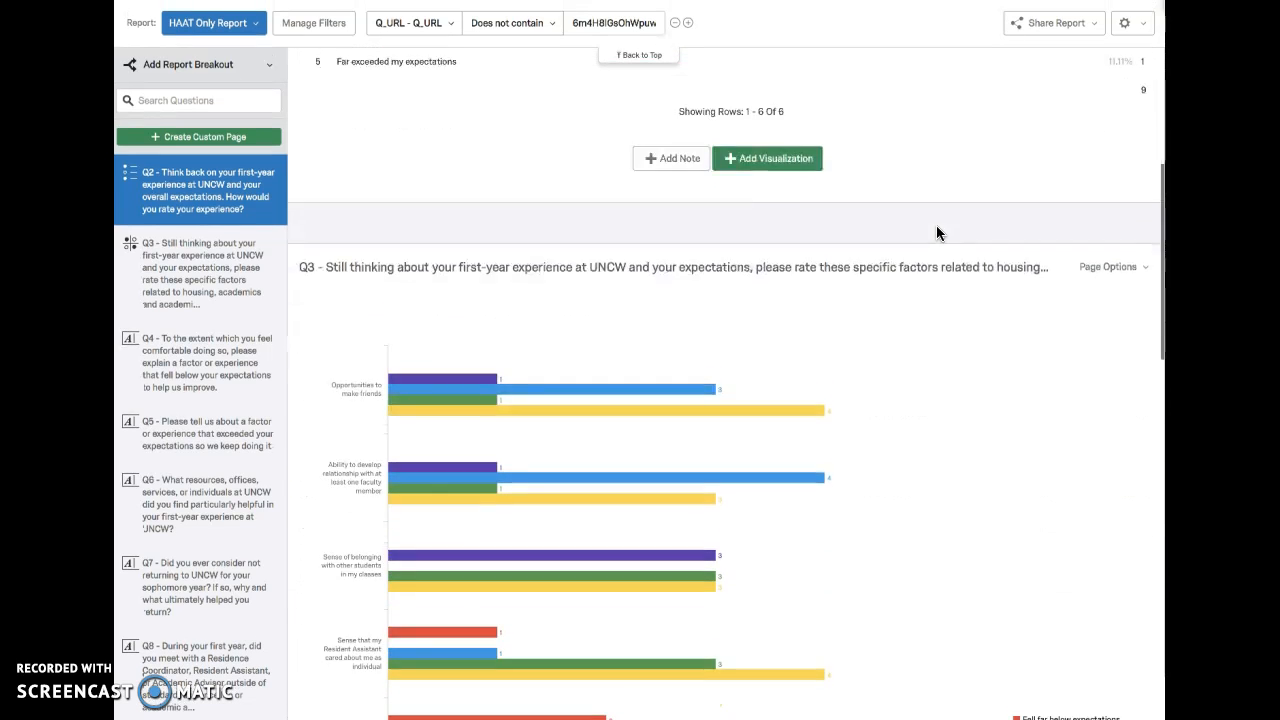
{"action": "scroll", "coordinate": [937, 233], "scroll_direction": "down", "scroll_amount": 6}
{"action": "scroll", "coordinate": [940, 234], "scroll_direction": "down", "scroll_amount": 6}
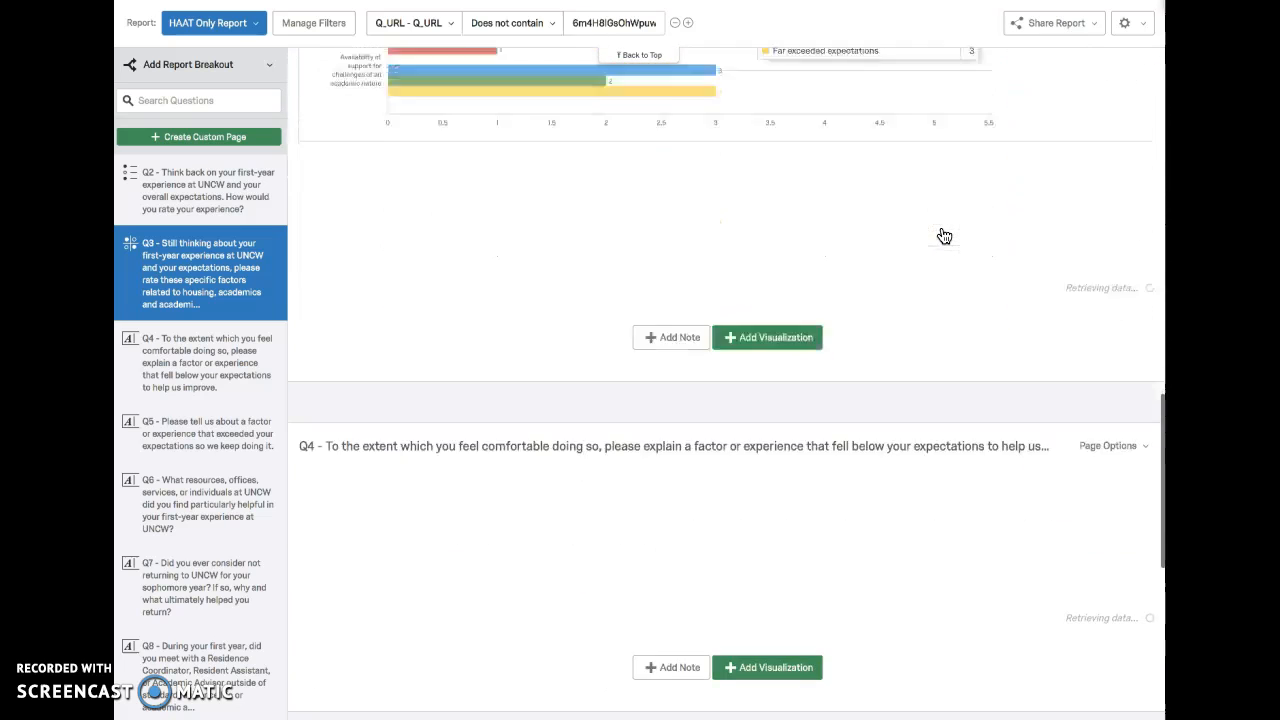
{"action": "scroll", "coordinate": [943, 234], "scroll_direction": "down", "scroll_amount": 3}
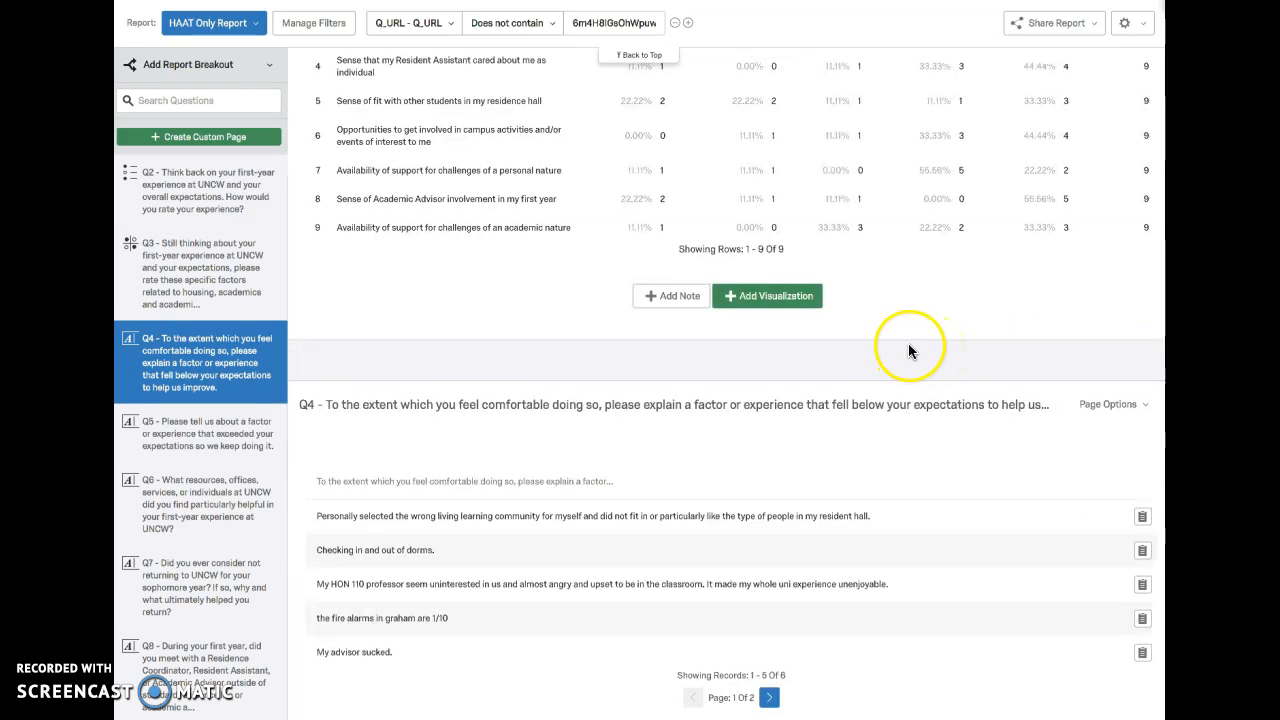
{"action": "scroll", "coordinate": [911, 352], "scroll_direction": "down", "scroll_amount": 6}
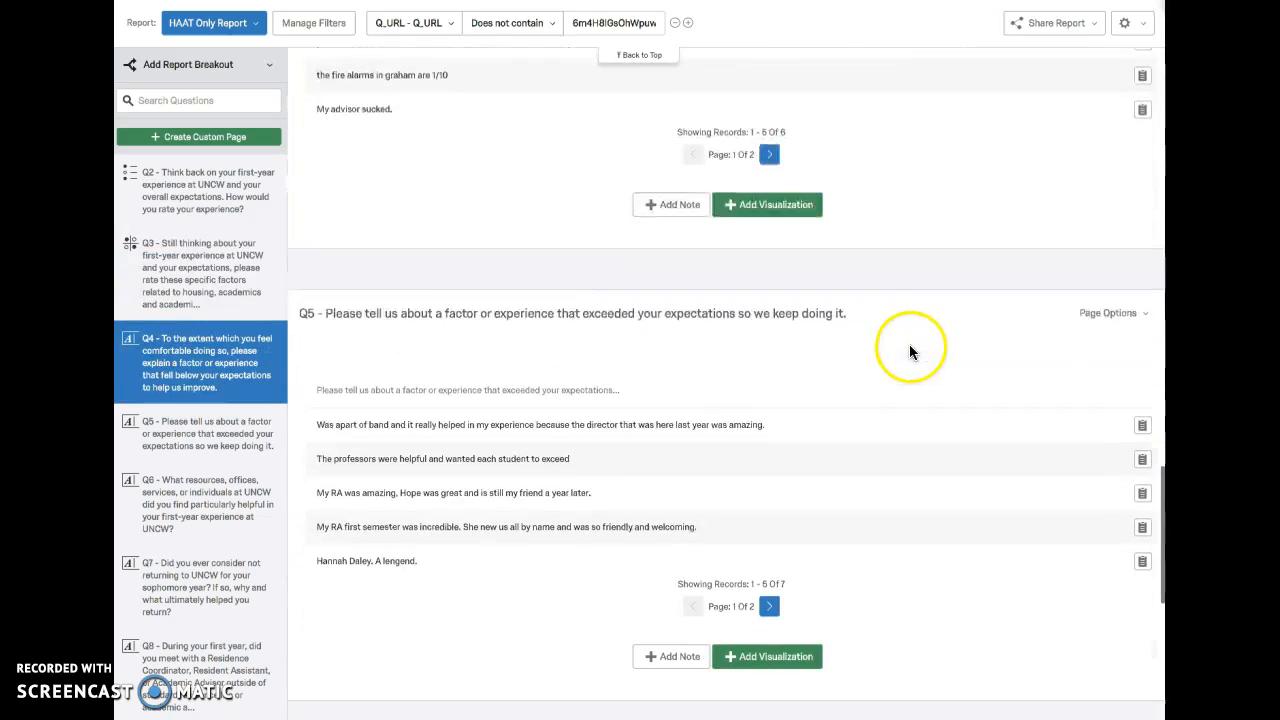
{"action": "scroll", "coordinate": [910, 355], "scroll_direction": "down", "scroll_amount": 1}
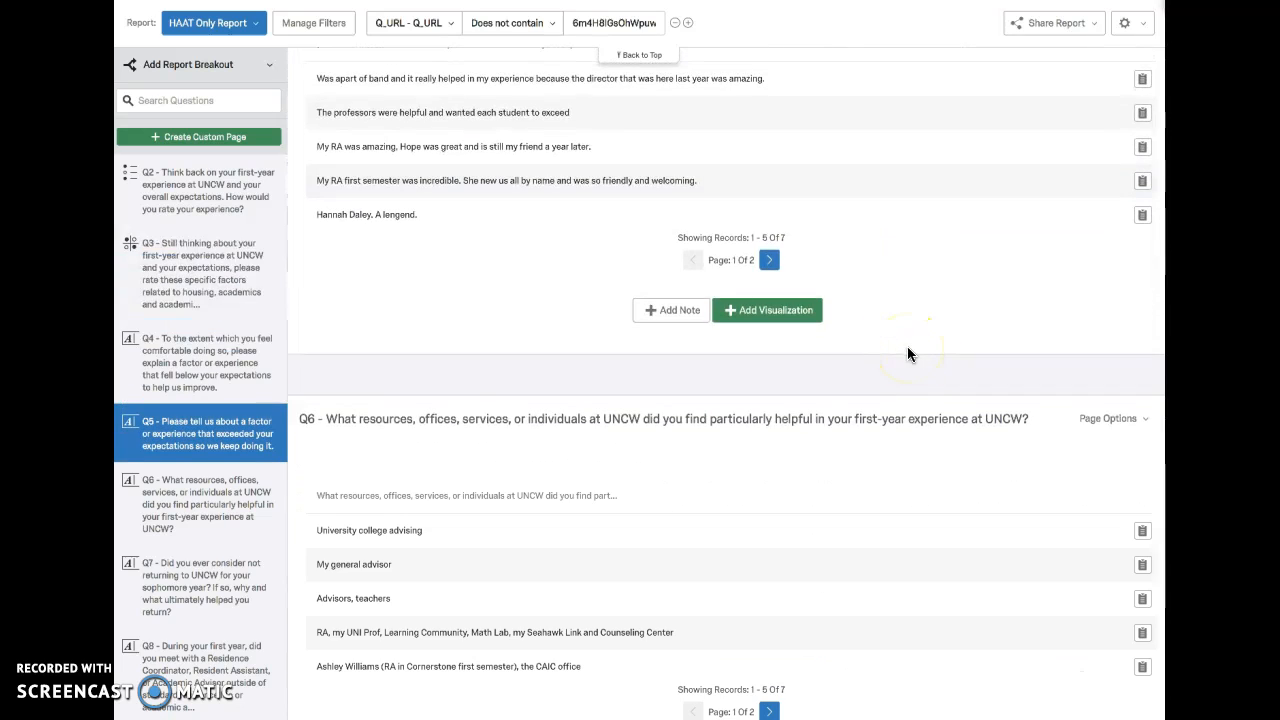
{"action": "scroll", "coordinate": [907, 353], "scroll_direction": "down", "scroll_amount": 2}
{"action": "scroll", "coordinate": [907, 353], "scroll_direction": "down", "scroll_amount": 4}
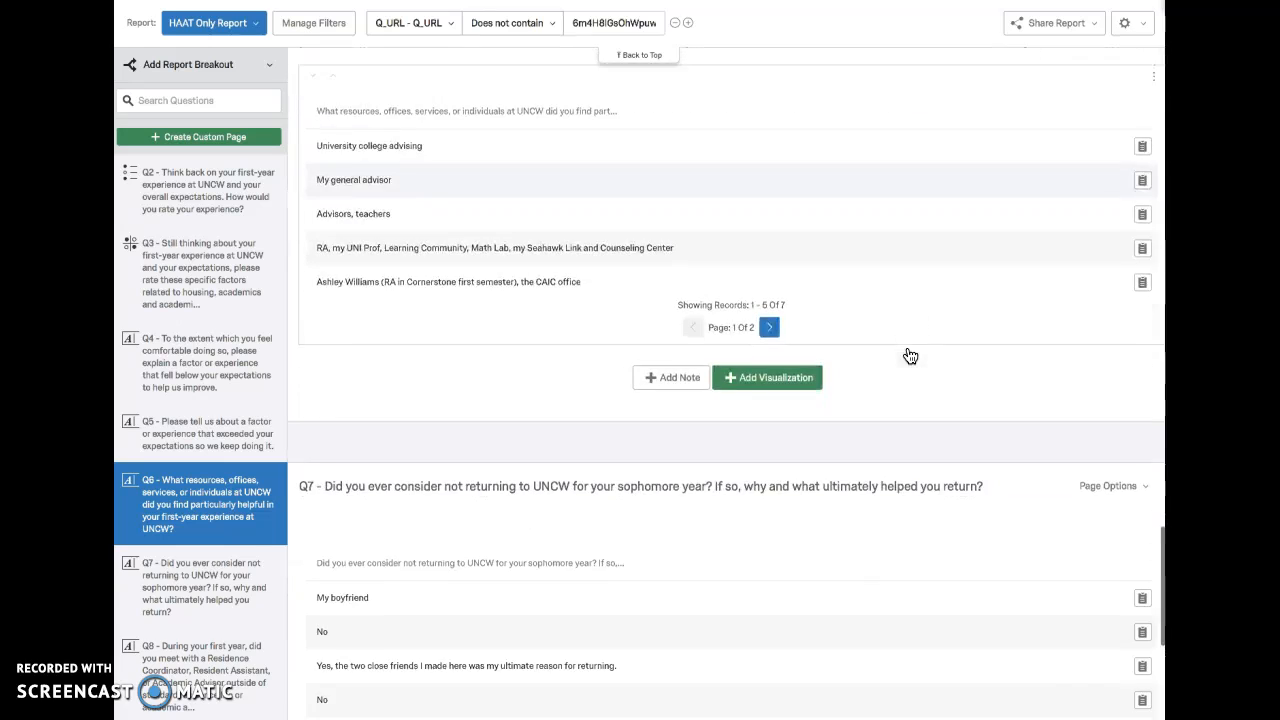
{"action": "scroll", "coordinate": [910, 355], "scroll_direction": "down", "scroll_amount": 1}
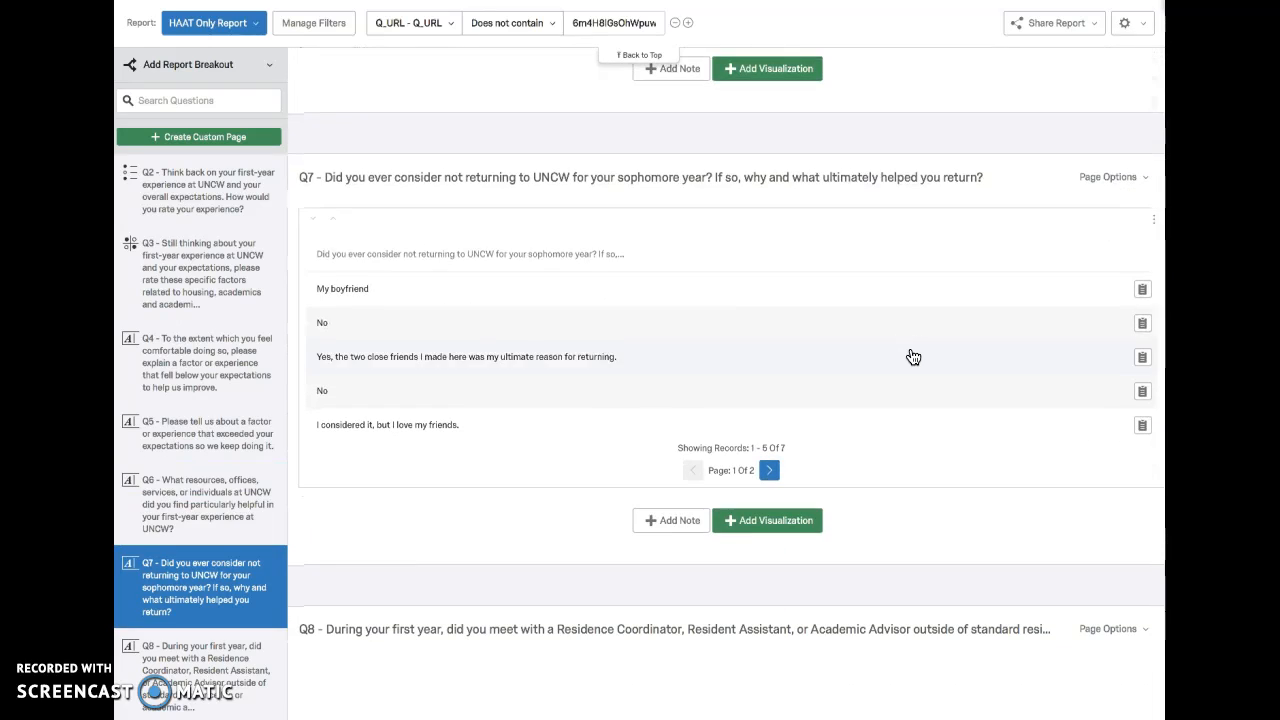
Step: Switch the displayed report to the Non-HAAT Report
{"action": "scroll", "coordinate": [911, 355], "scroll_direction": "up", "scroll_amount": 15}
{"action": "left_click", "coordinate": [657, 226]}
{"action": "scroll", "coordinate": [665, 178], "scroll_direction": "up", "scroll_amount": 5}
{"action": "left_click", "coordinate": [636, 57]}
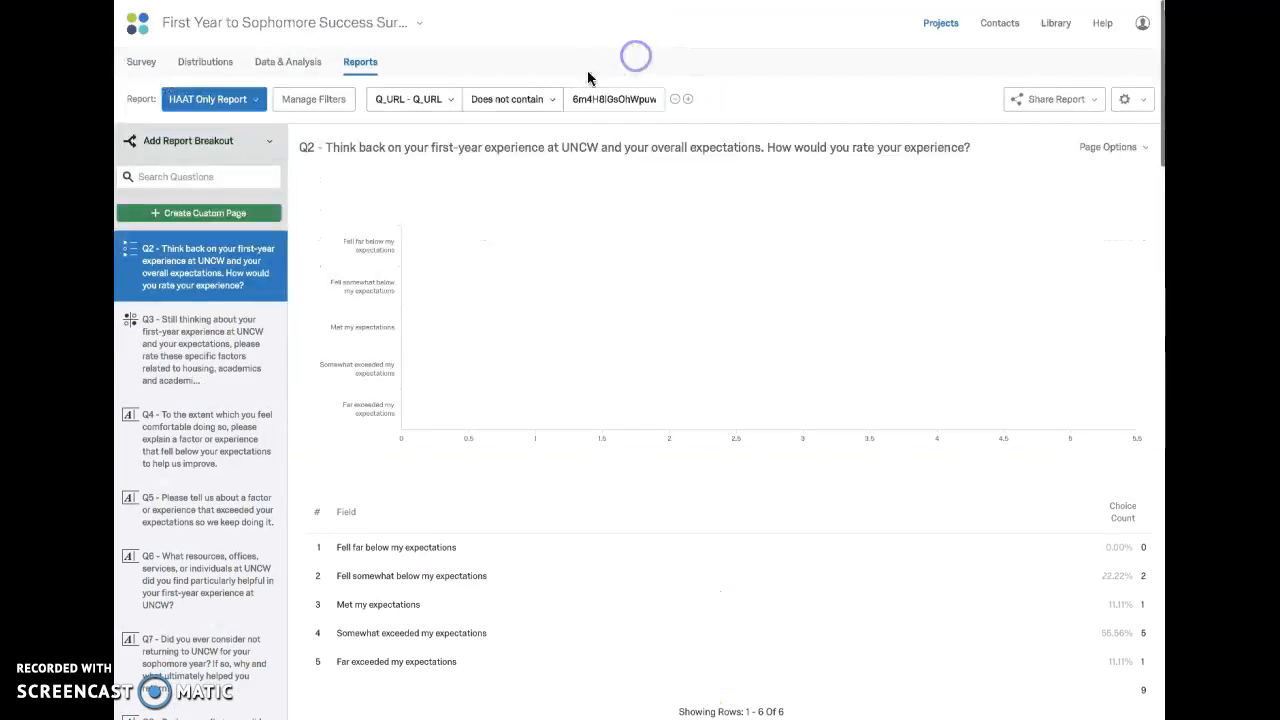
{"action": "left_click", "coordinate": [216, 99]}
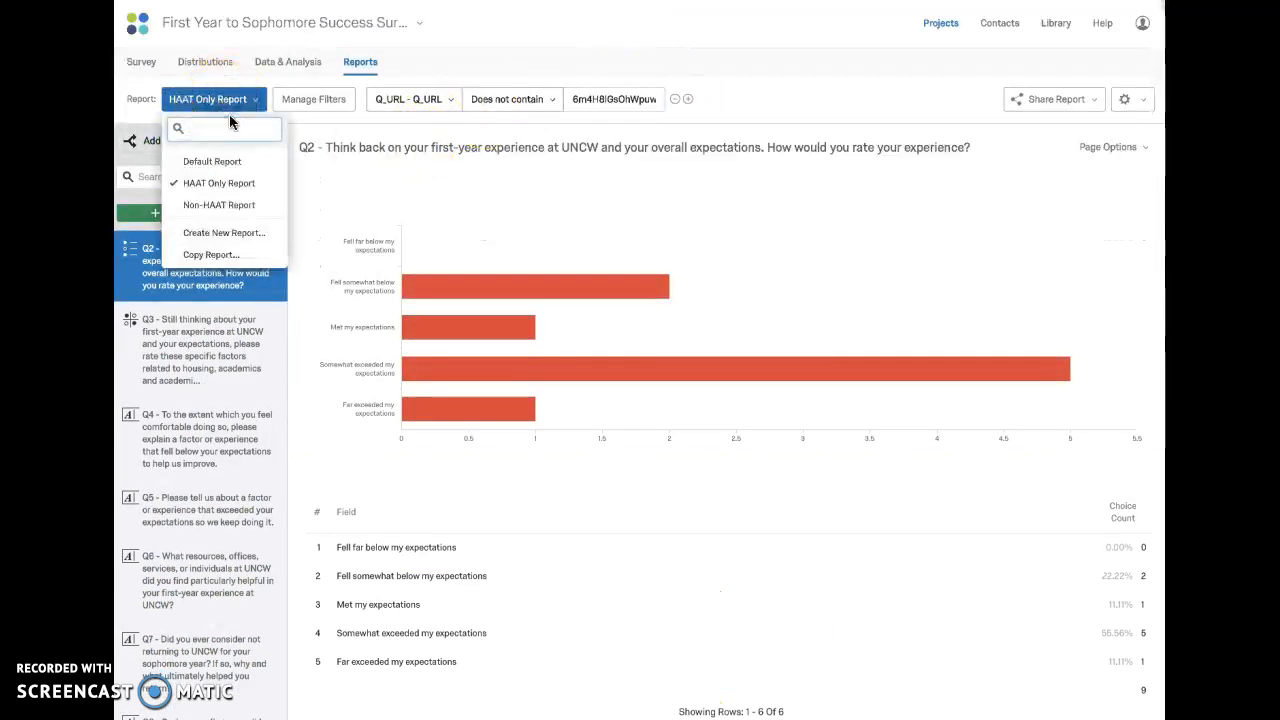
{"action": "left_click", "coordinate": [233, 208]}
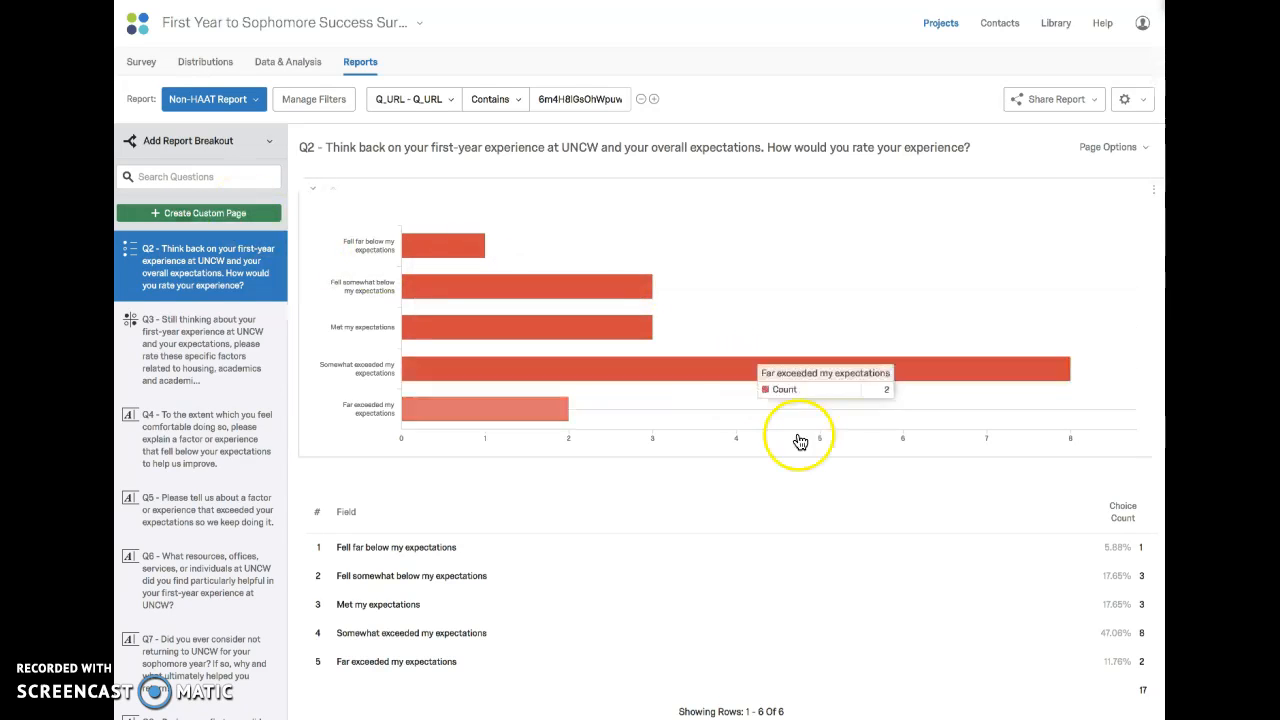
Step: Examine the Q2 results and the Q3 chart of specific first-year factors in the Non-HAAT Report
{"action": "scroll", "coordinate": [806, 442], "scroll_direction": "down", "scroll_amount": 1}
{"action": "scroll", "coordinate": [805, 445], "scroll_direction": "down", "scroll_amount": 3}
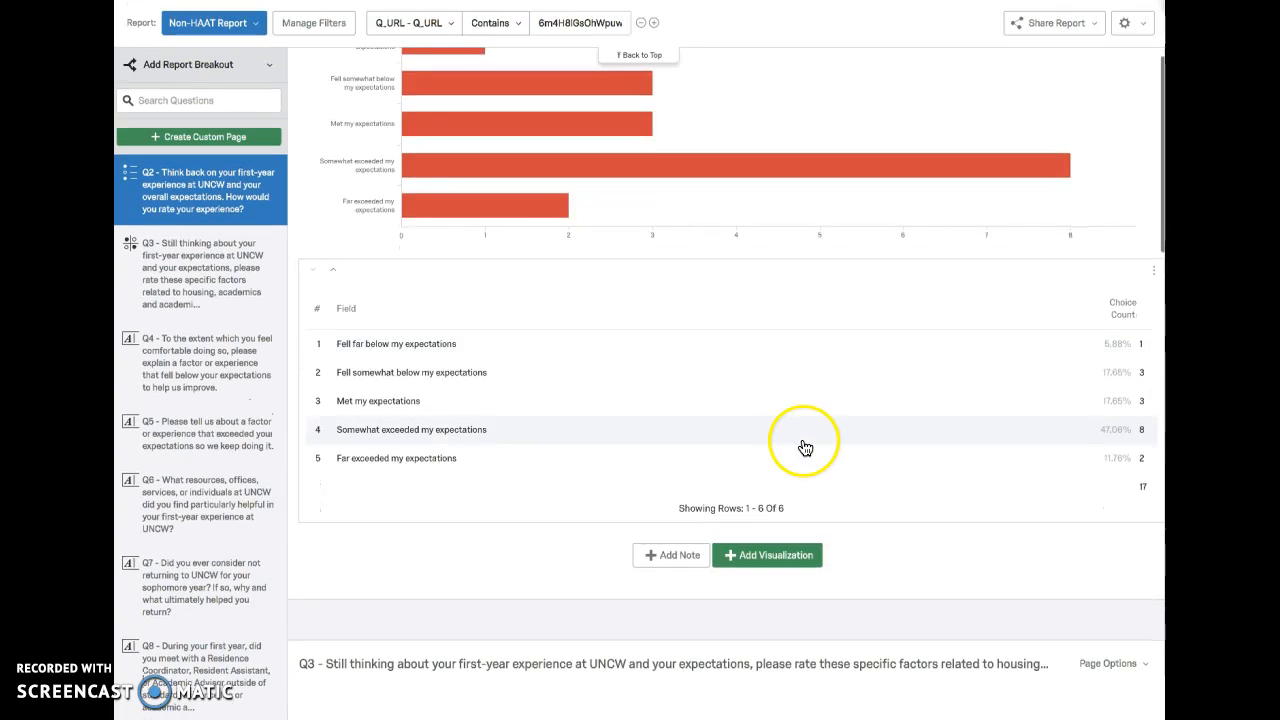
{"action": "scroll", "coordinate": [805, 447], "scroll_direction": "down", "scroll_amount": 3}
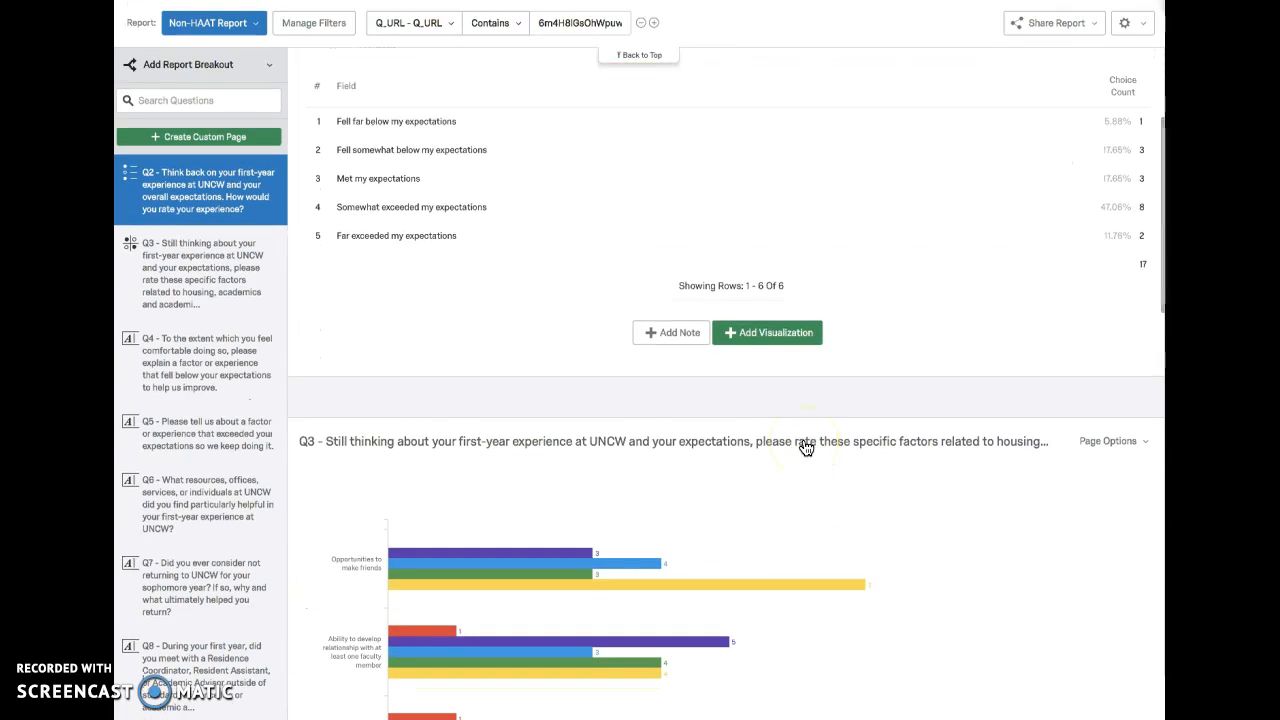
{"action": "scroll", "coordinate": [805, 447], "scroll_direction": "down", "scroll_amount": 2}
{"action": "scroll", "coordinate": [929, 403], "scroll_direction": "down", "scroll_amount": 2}
{"action": "scroll", "coordinate": [948, 412], "scroll_direction": "down", "scroll_amount": 3}
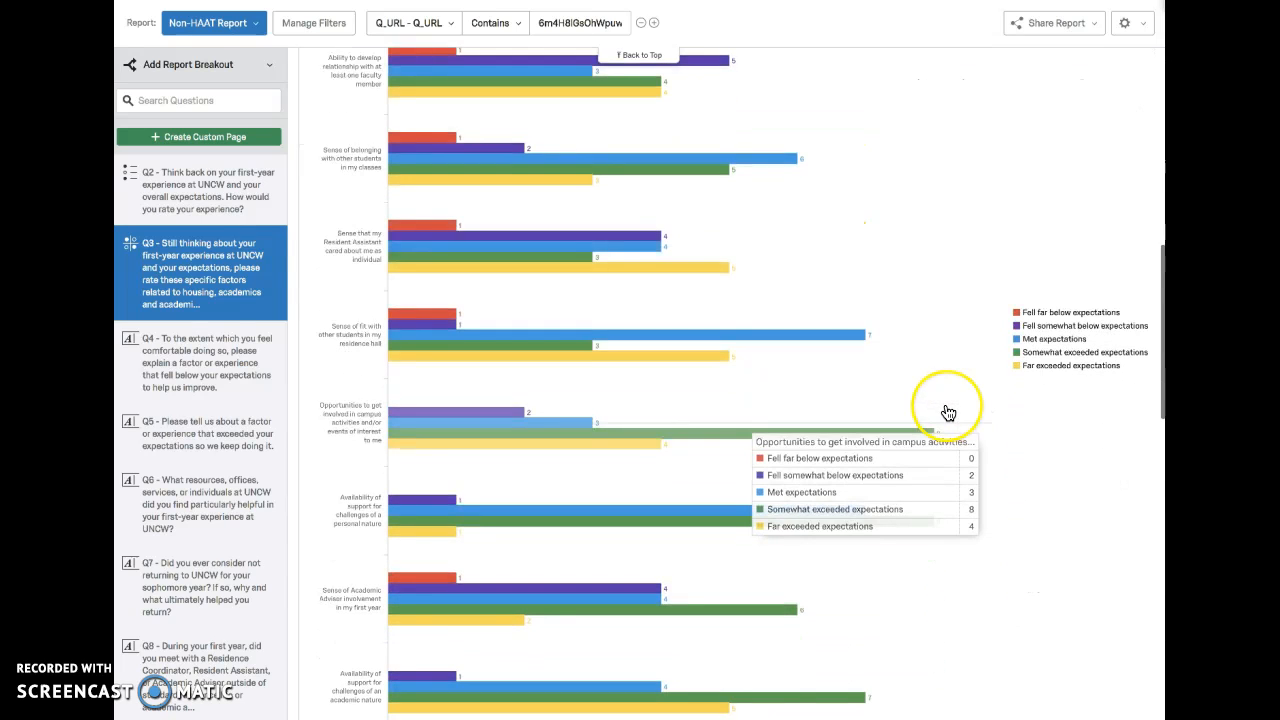
{"action": "scroll", "coordinate": [948, 413], "scroll_direction": "down", "scroll_amount": 5}
{"action": "scroll", "coordinate": [948, 413], "scroll_direction": "up", "scroll_amount": 5}
{"action": "scroll", "coordinate": [948, 413], "scroll_direction": "up", "scroll_amount": 3}
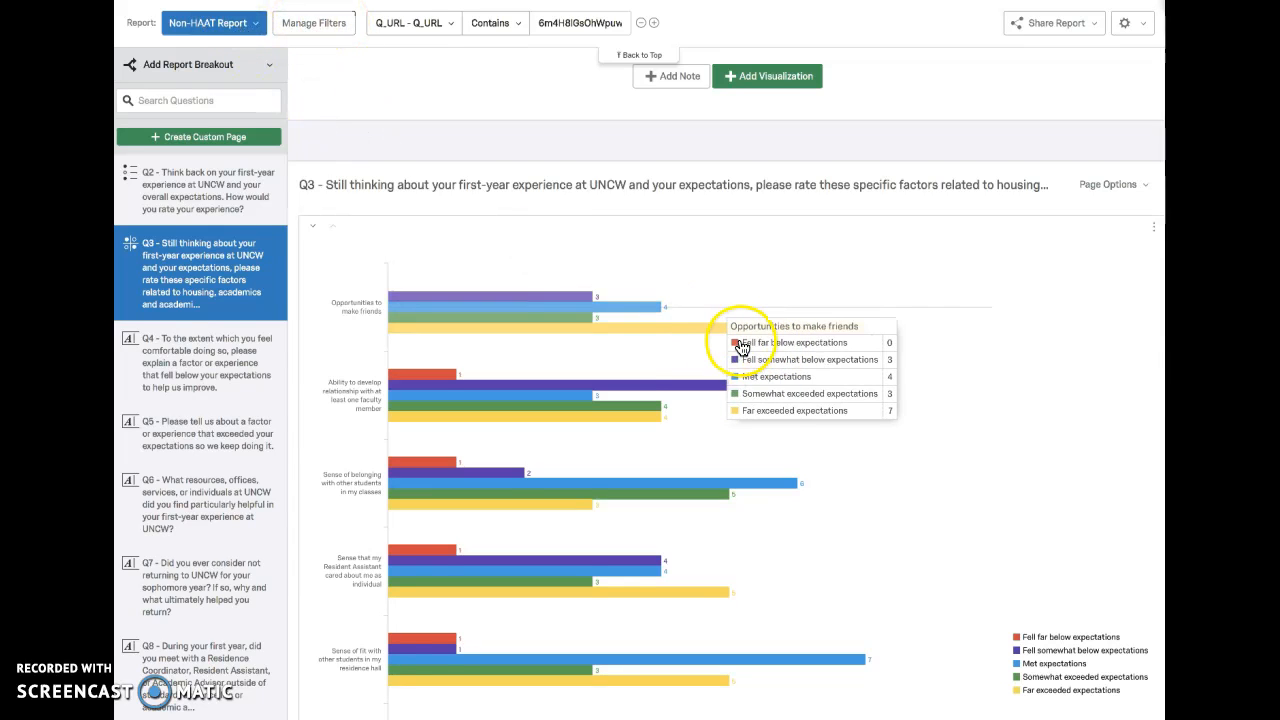
{"action": "scroll", "coordinate": [738, 345], "scroll_direction": "down", "scroll_amount": 1}
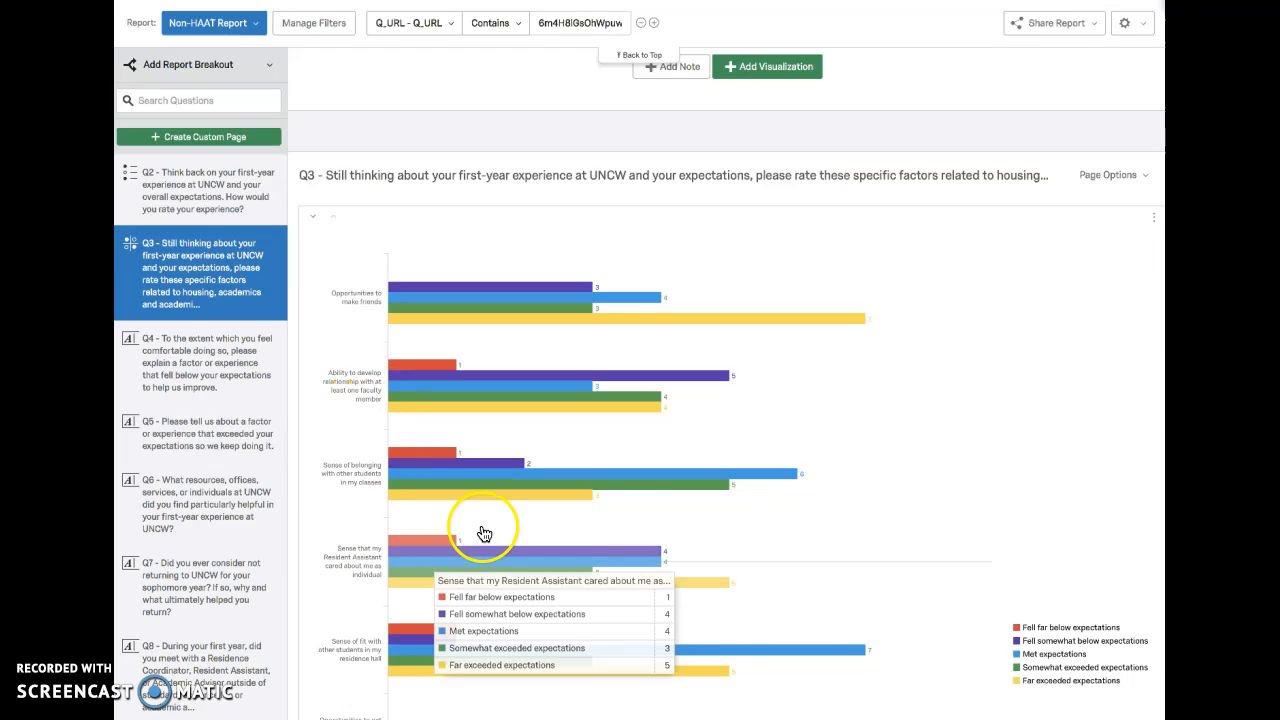
{"action": "mouse_move", "coordinate": [894, 394]}
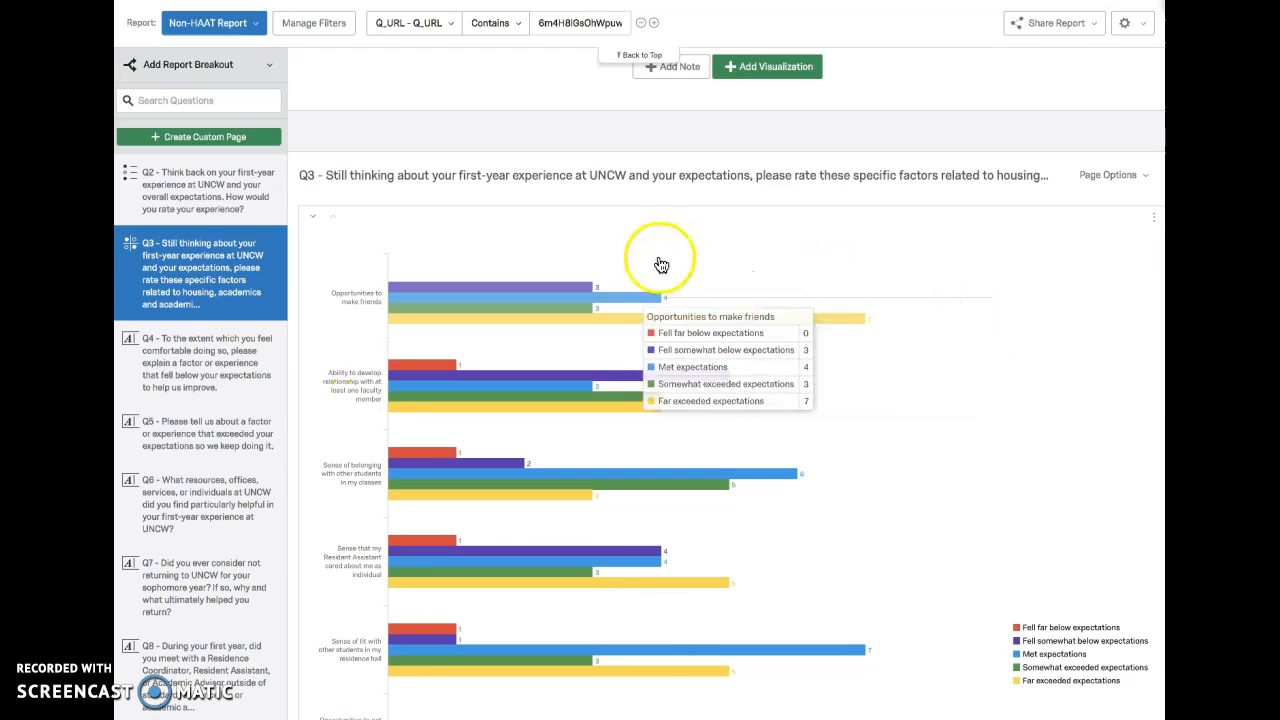
Step: Check the Q3 bar chart's removal and export options, and open its visualization settings in the Non-HAAT Report
{"action": "left_click", "coordinate": [1151, 219]}
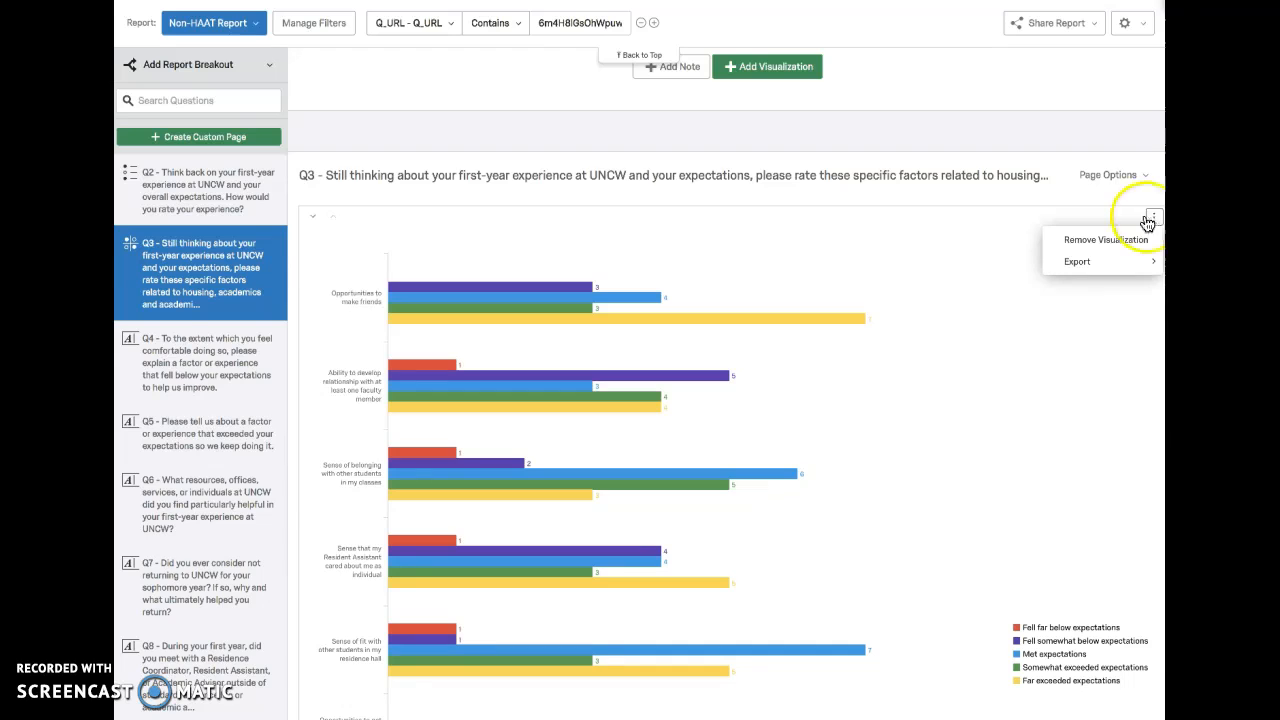
{"action": "left_click", "coordinate": [968, 222]}
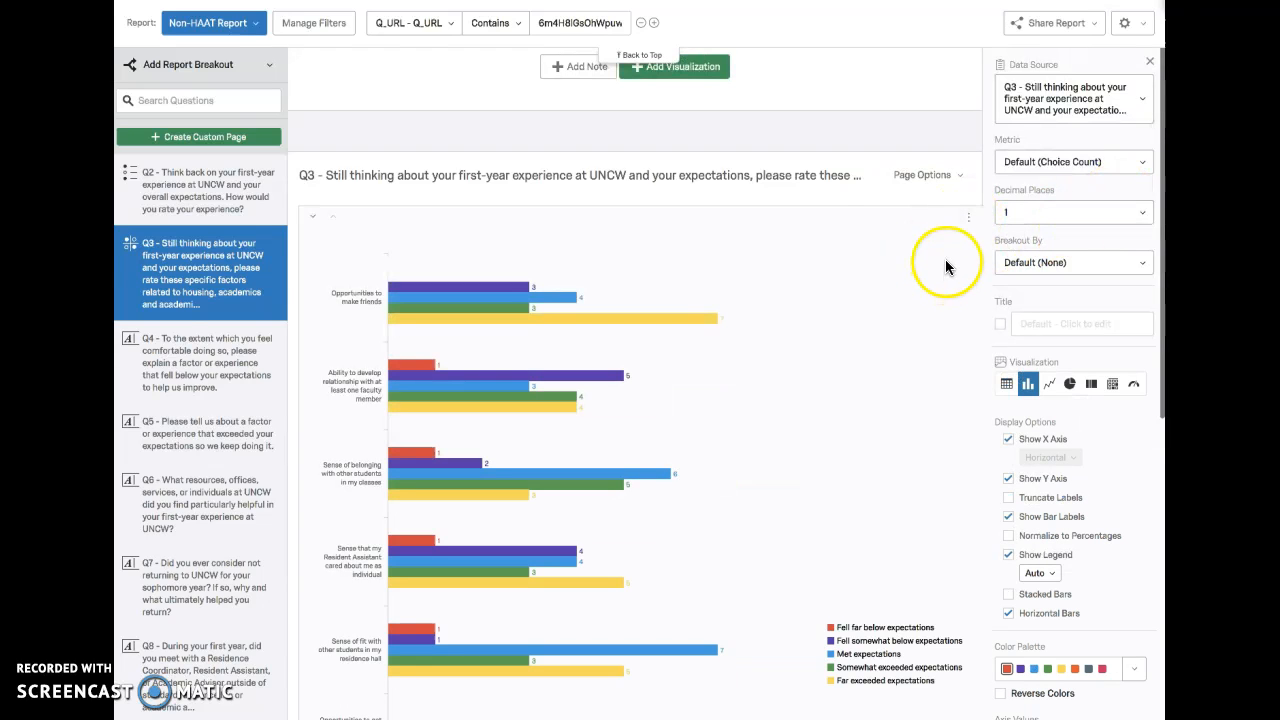
{"action": "scroll", "coordinate": [1060, 348], "scroll_direction": "down", "scroll_amount": 1}
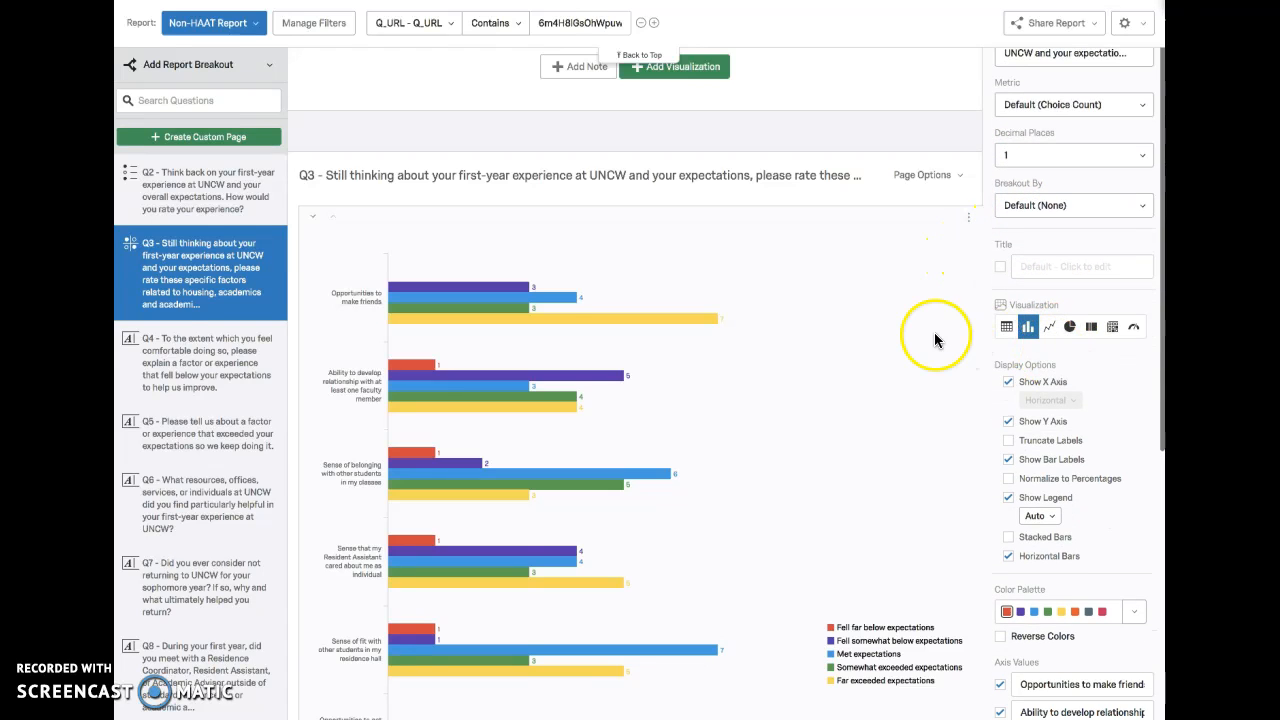
{"action": "left_click", "coordinate": [934, 332]}
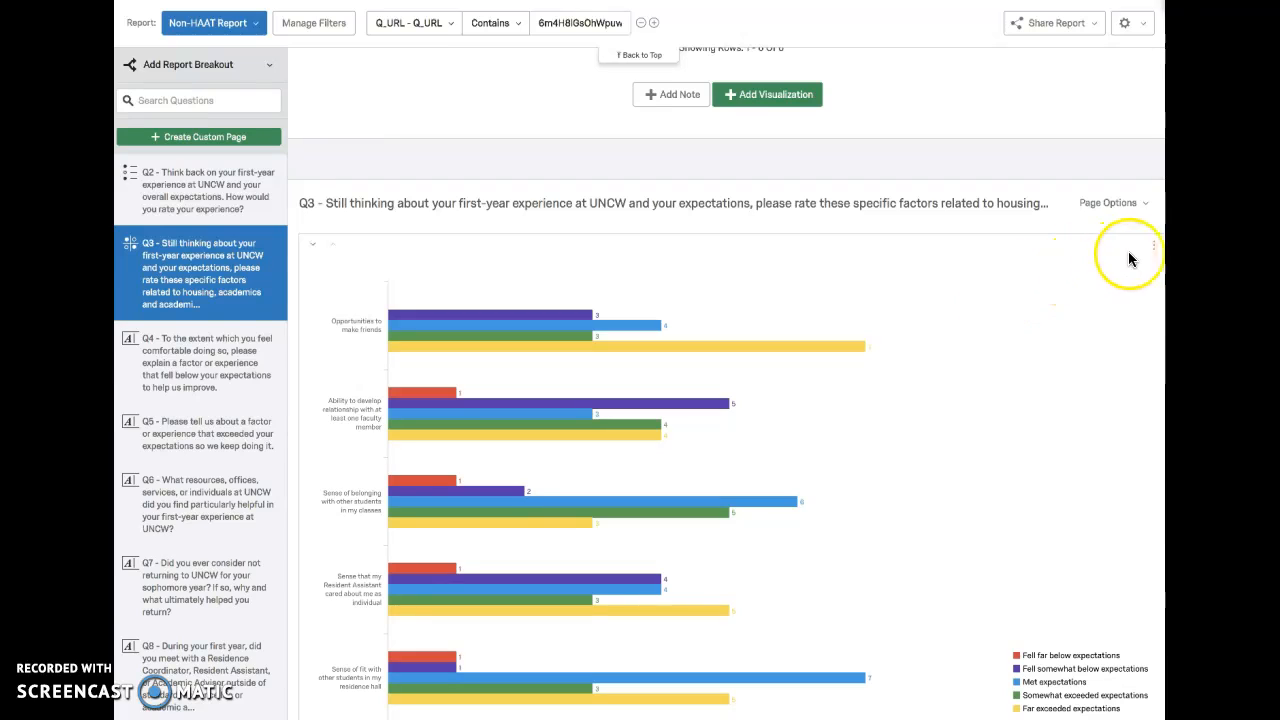
{"action": "left_click", "coordinate": [1110, 252]}
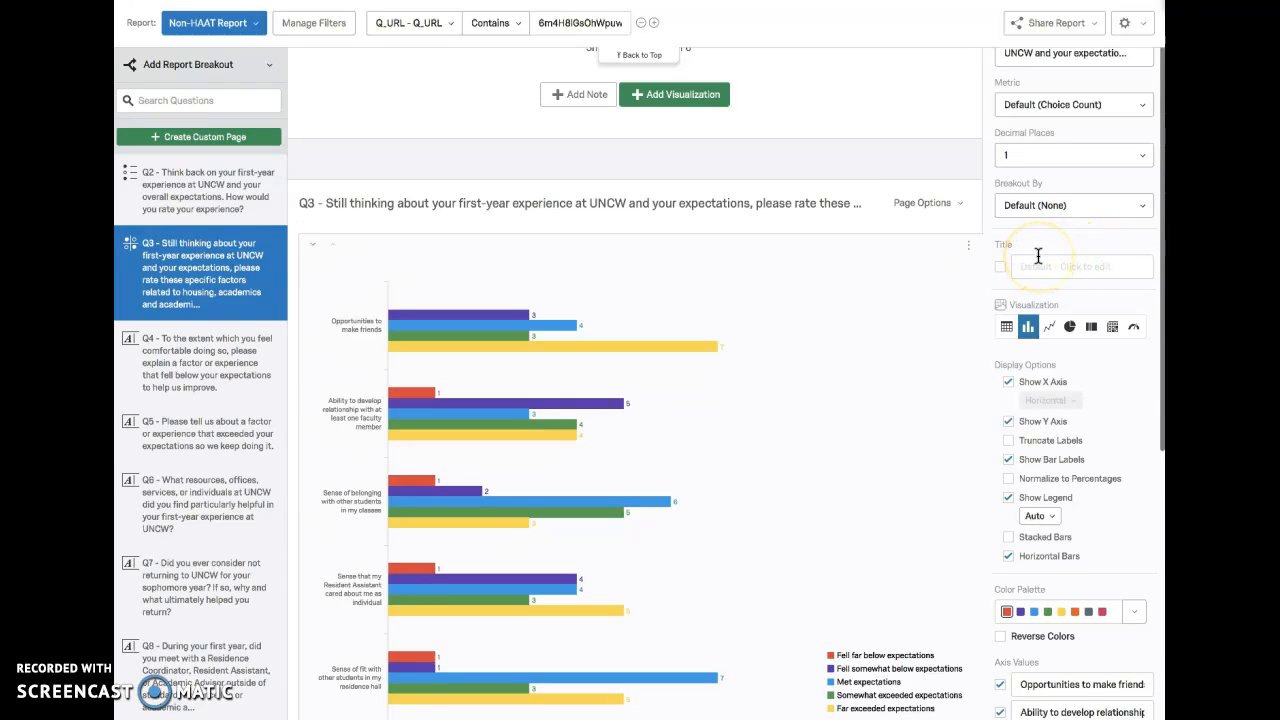
{"action": "scroll", "coordinate": [1038, 256], "scroll_direction": "up", "scroll_amount": 1}
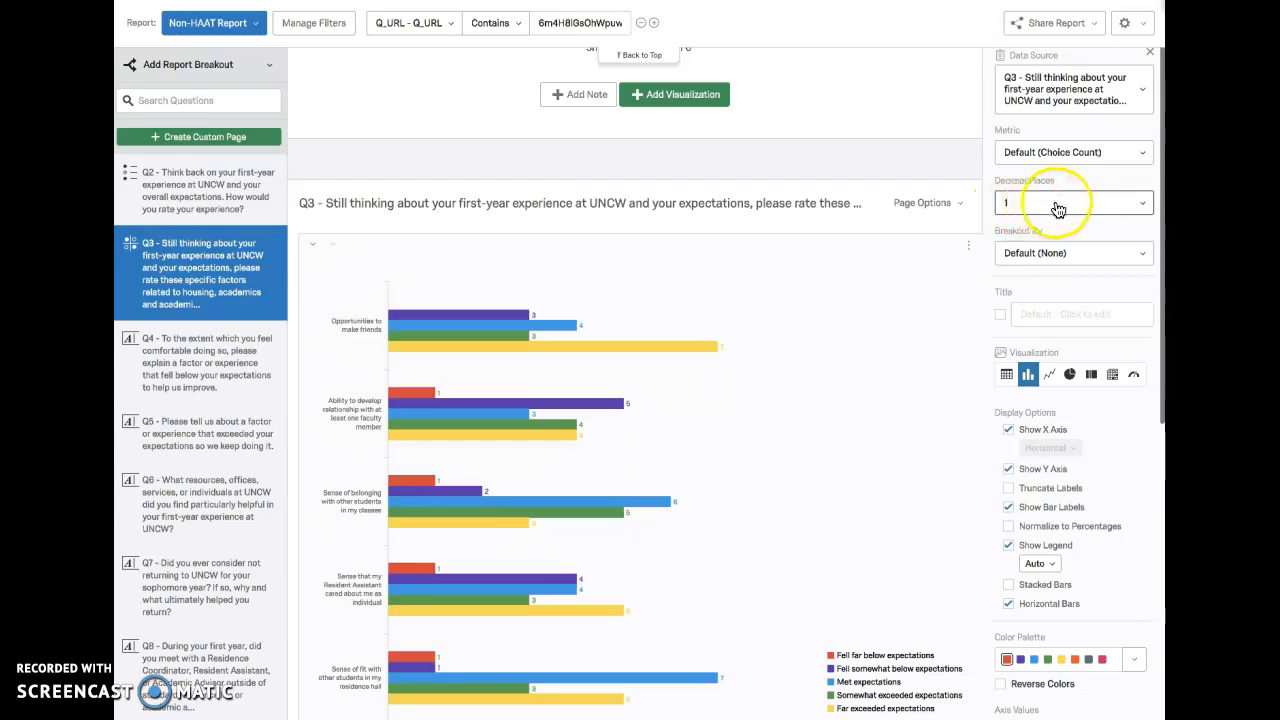
Step: Examine the data, display, color palette and axis value settings of the Q3 bar chart
{"action": "scroll", "coordinate": [1057, 210], "scroll_direction": "down", "scroll_amount": 1}
{"action": "scroll", "coordinate": [1075, 280], "scroll_direction": "down", "scroll_amount": 2}
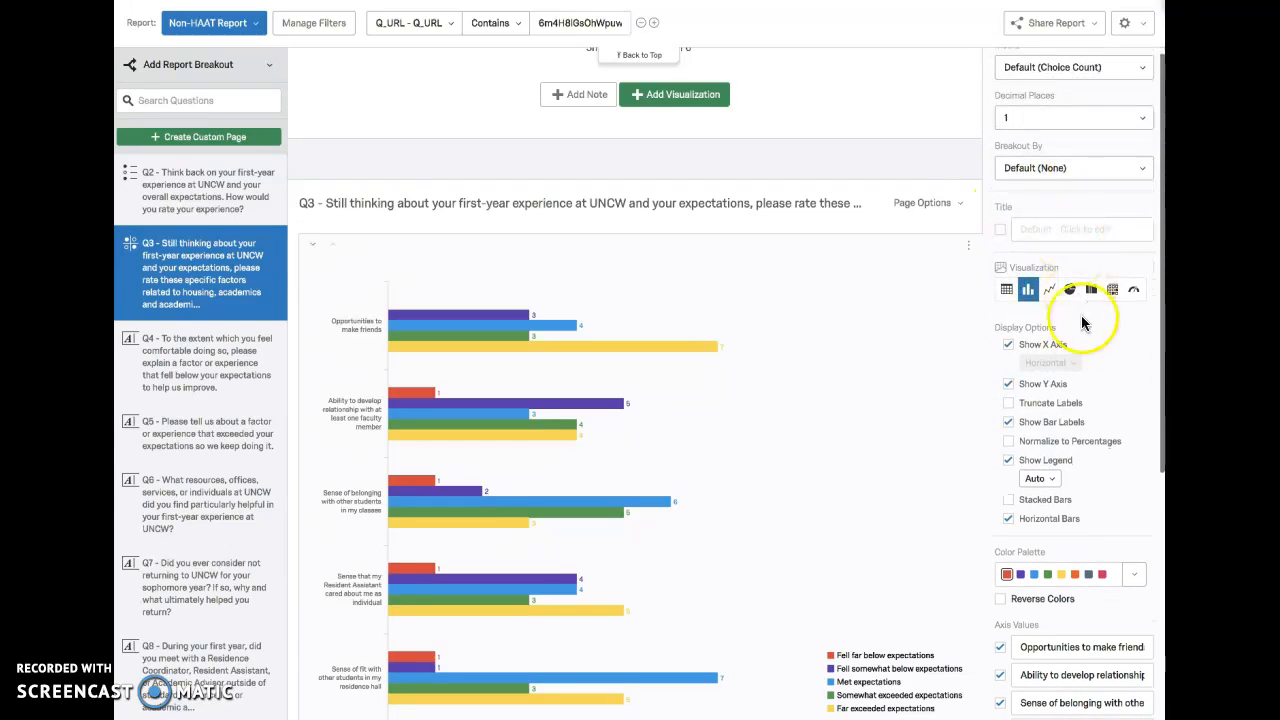
{"action": "scroll", "coordinate": [1078, 346], "scroll_direction": "down", "scroll_amount": 1}
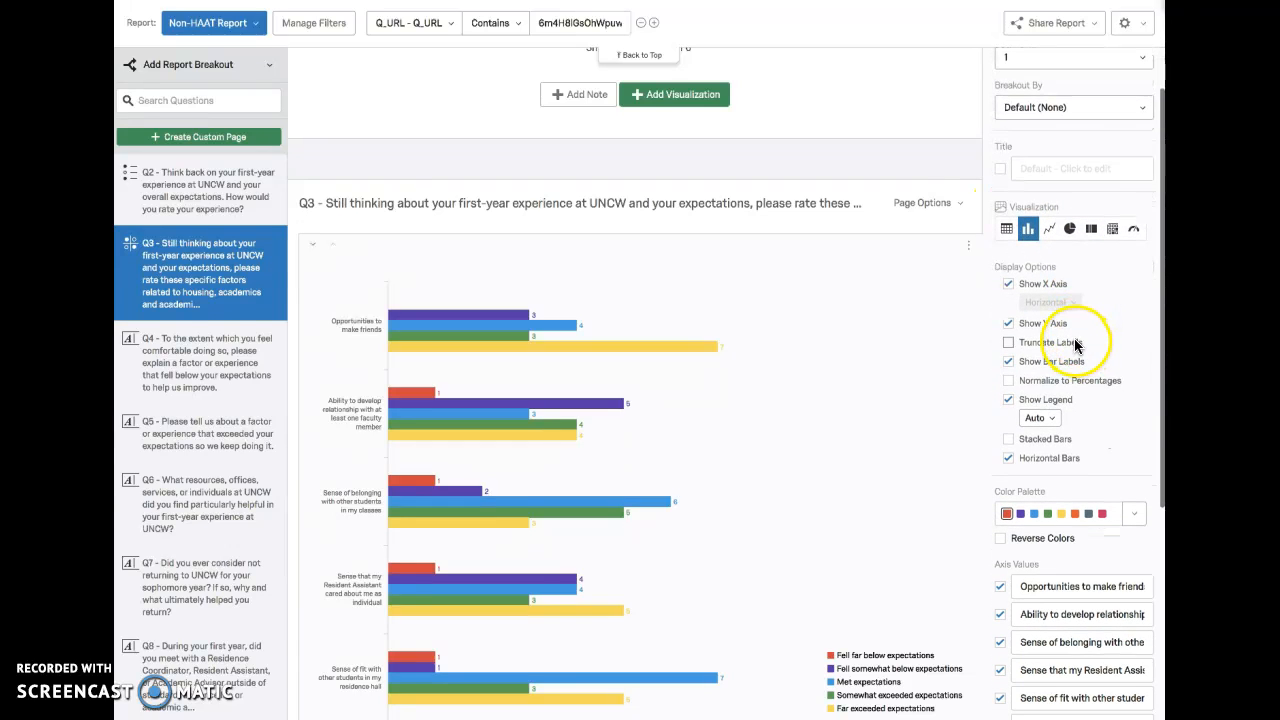
{"action": "scroll", "coordinate": [1075, 346], "scroll_direction": "down", "scroll_amount": 2}
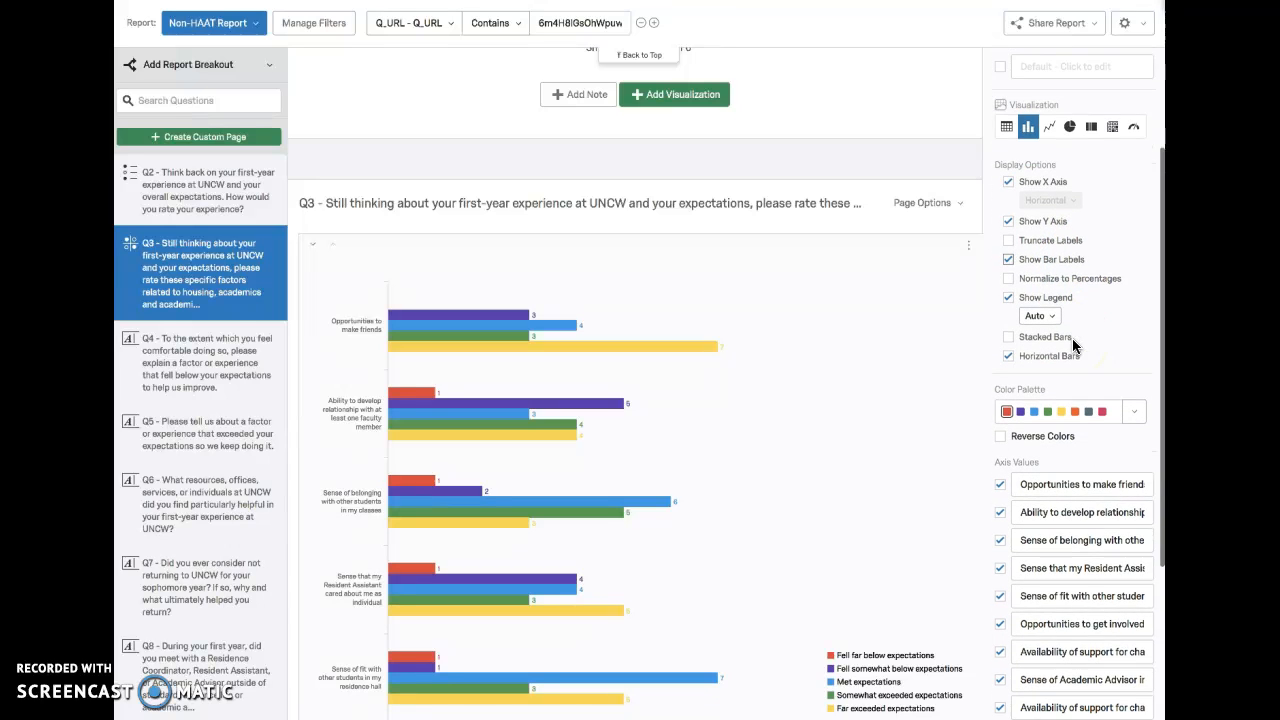
{"action": "scroll", "coordinate": [1075, 346], "scroll_direction": "up", "scroll_amount": 5}
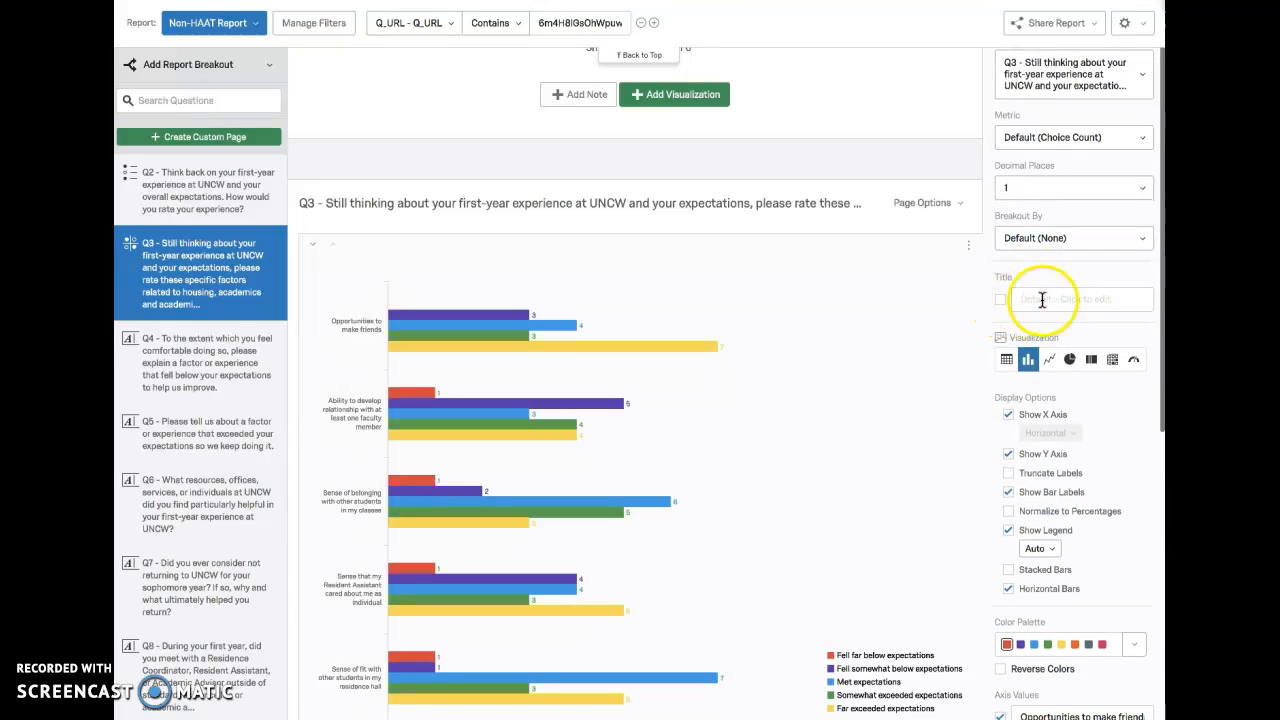
{"action": "scroll", "coordinate": [1119, 425], "scroll_direction": "down", "scroll_amount": 4}
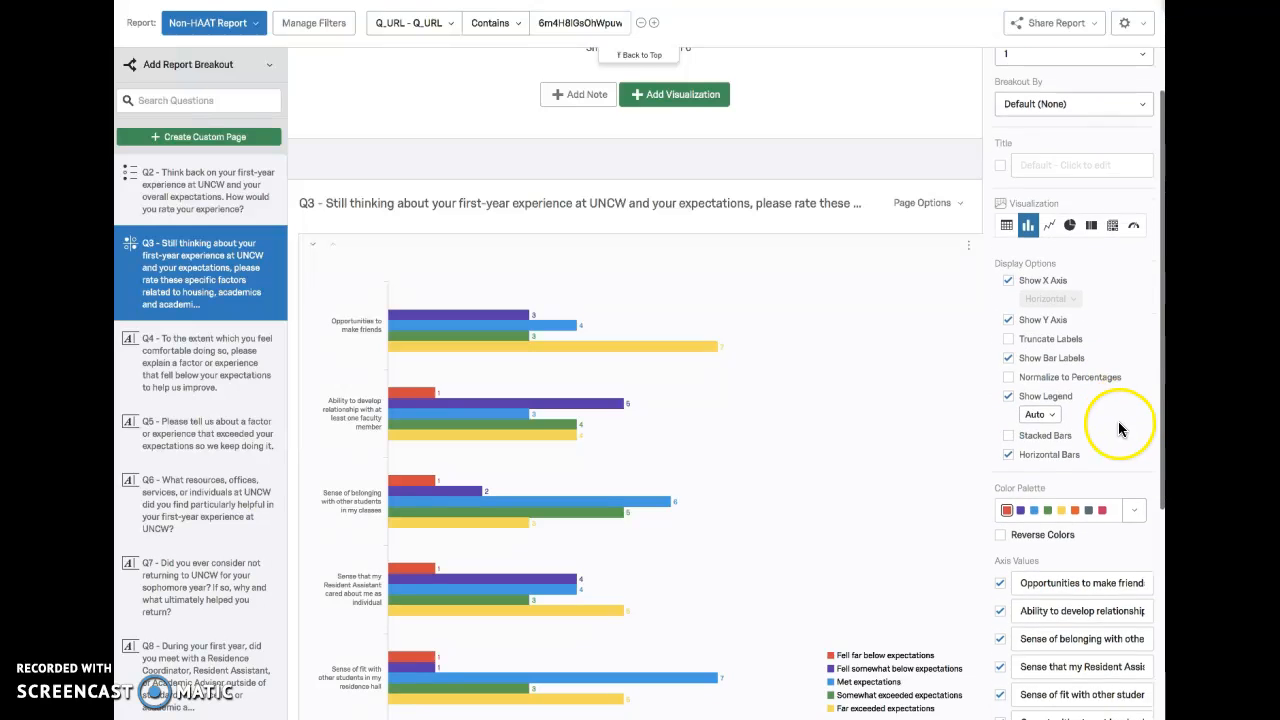
{"action": "scroll", "coordinate": [685, 440], "scroll_direction": "down", "scroll_amount": 2}
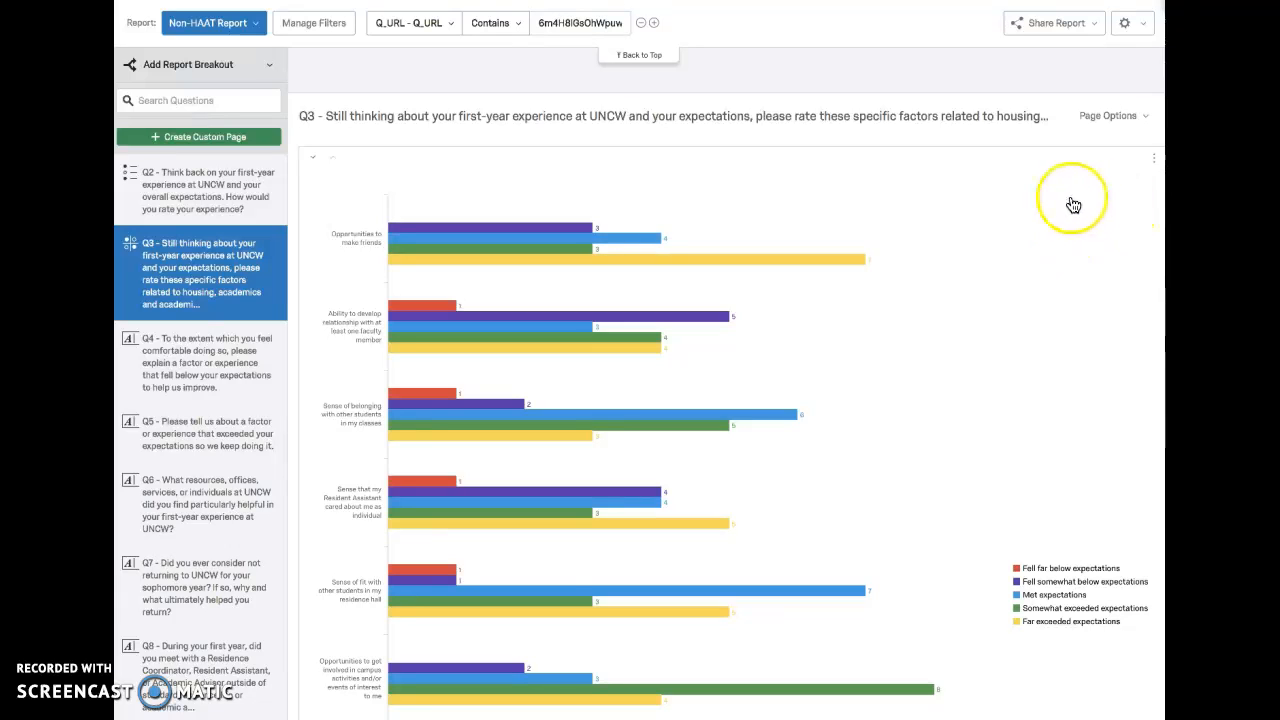
Step: Reopen the Q3 bar chart's settings and normalize its bars to percentages
{"action": "left_click", "coordinate": [1121, 168]}
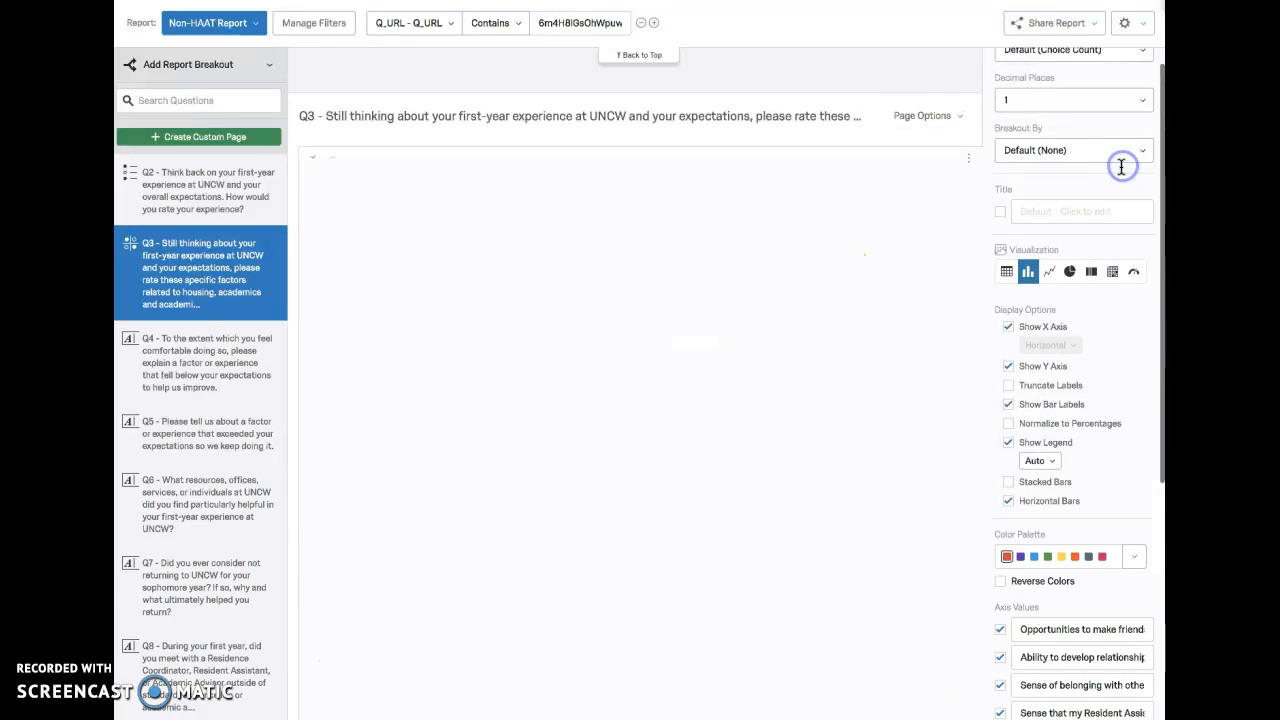
{"action": "scroll", "coordinate": [1110, 345], "scroll_direction": "down", "scroll_amount": 3}
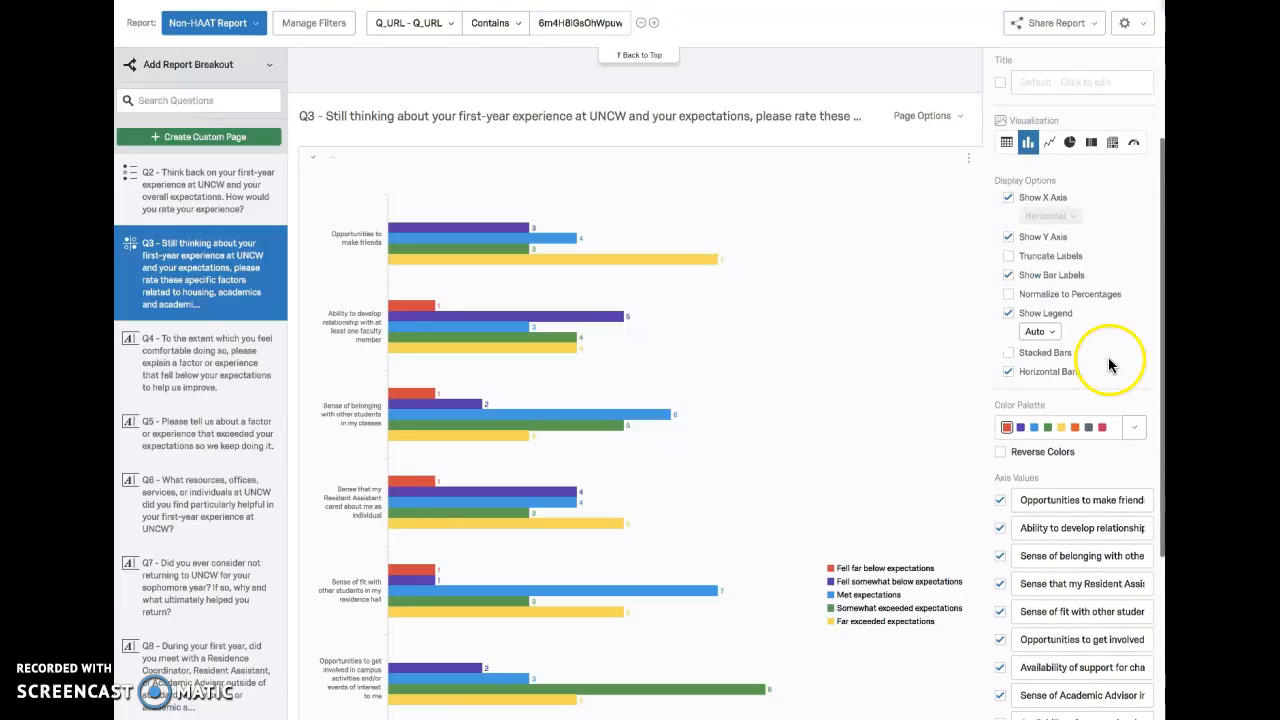
{"action": "scroll", "coordinate": [1103, 365], "scroll_direction": "down", "scroll_amount": 1}
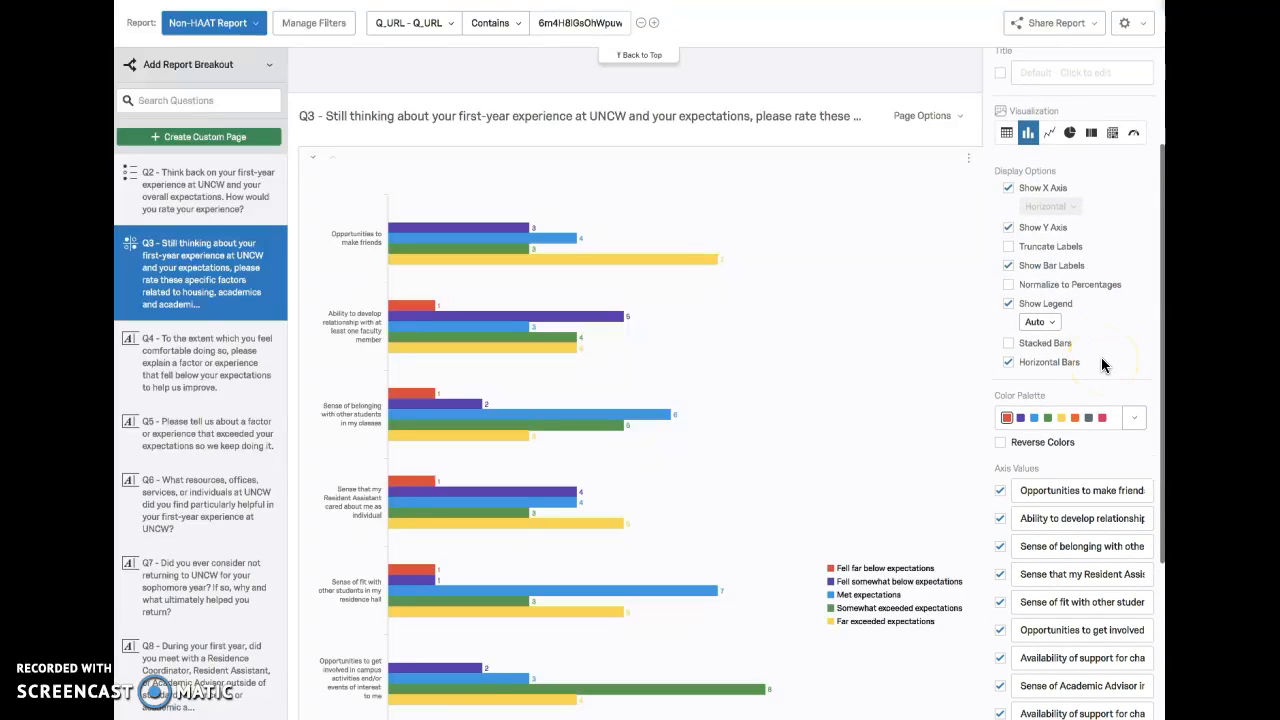
{"action": "left_click", "coordinate": [1009, 289]}
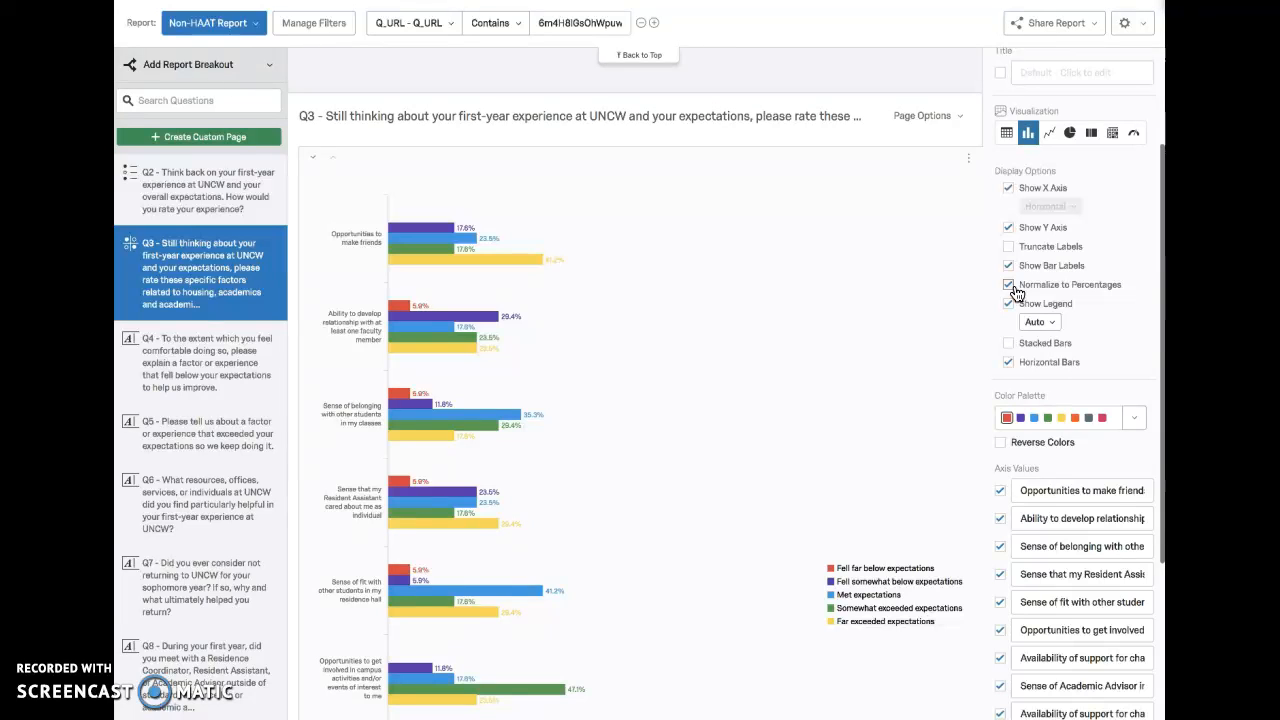
{"action": "scroll", "coordinate": [1062, 336], "scroll_direction": "down", "scroll_amount": 2}
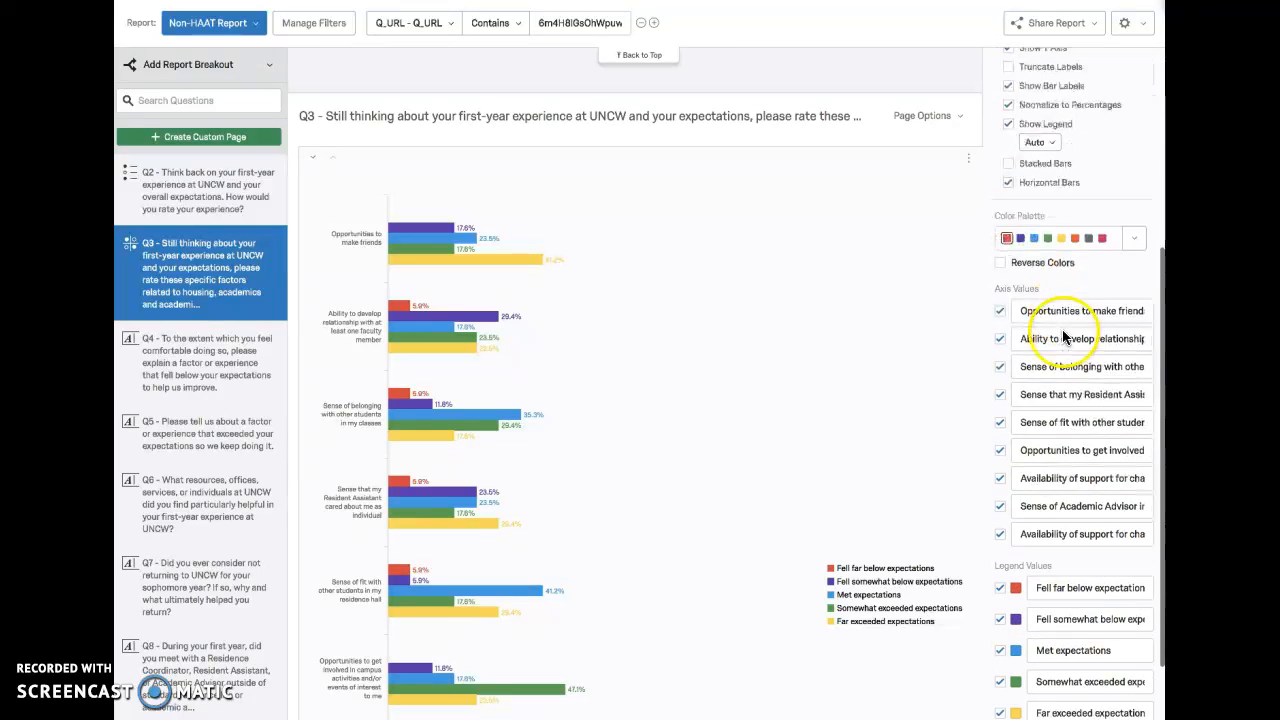
{"action": "scroll", "coordinate": [899, 349], "scroll_direction": "down", "scroll_amount": 2}
{"action": "left_click", "coordinate": [909, 350]}
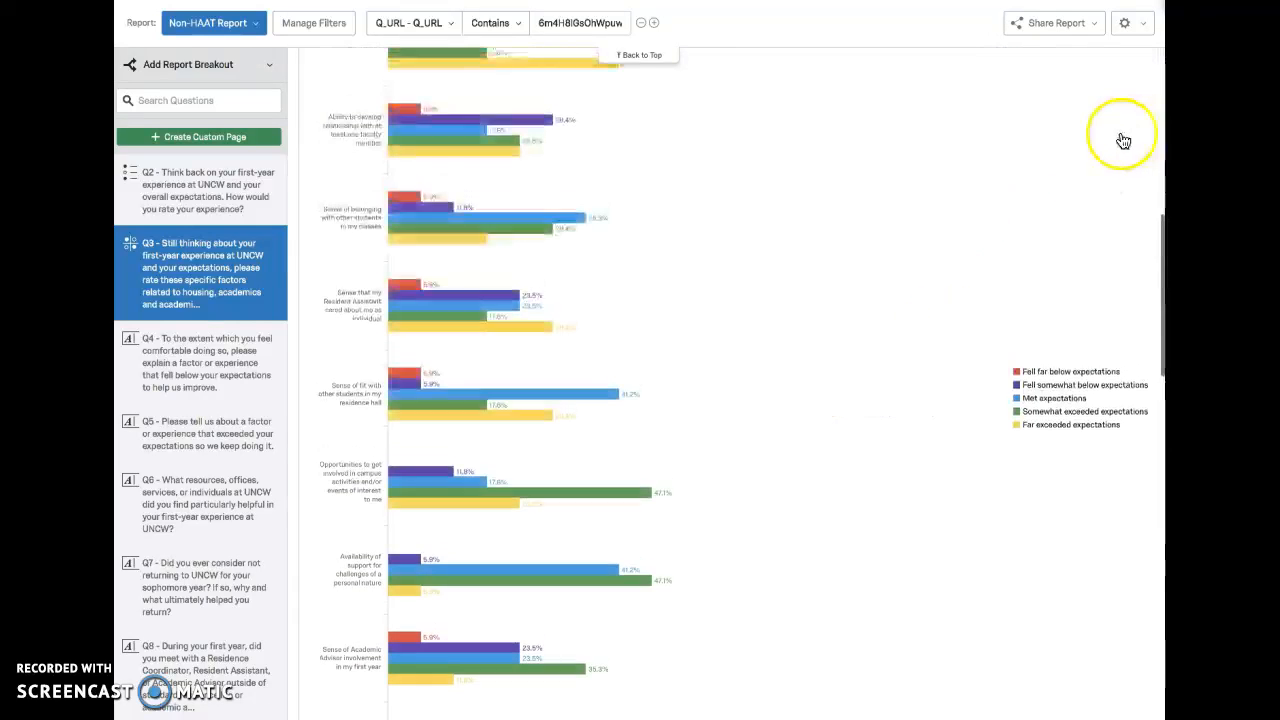
Step: Turn off percentage normalization in the Q3 bar chart so its bars use counts
{"action": "left_click", "coordinate": [1054, 215]}
{"action": "scroll", "coordinate": [1063, 115], "scroll_direction": "up", "scroll_amount": 1}
{"action": "left_click", "coordinate": [1008, 105]}
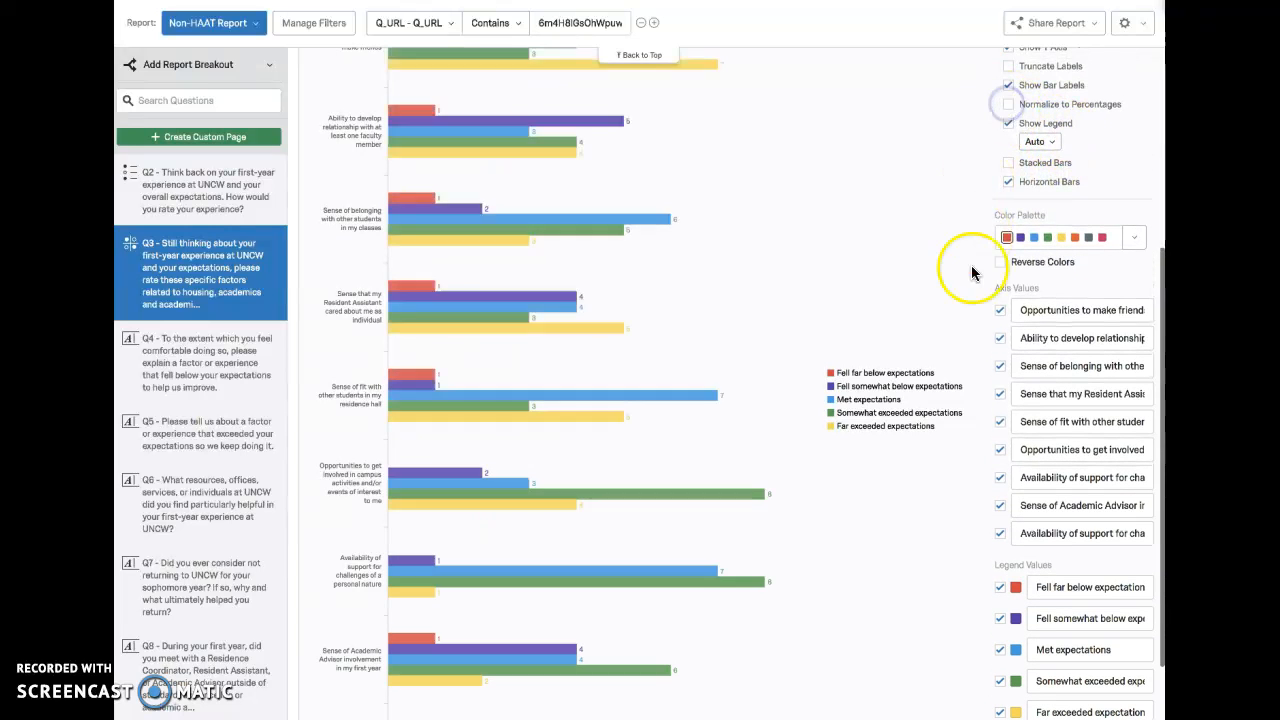
Step: Review the Q3 results table below the bar chart and open its visualization settings
{"action": "scroll", "coordinate": [1090, 316], "scroll_direction": "down", "scroll_amount": 1}
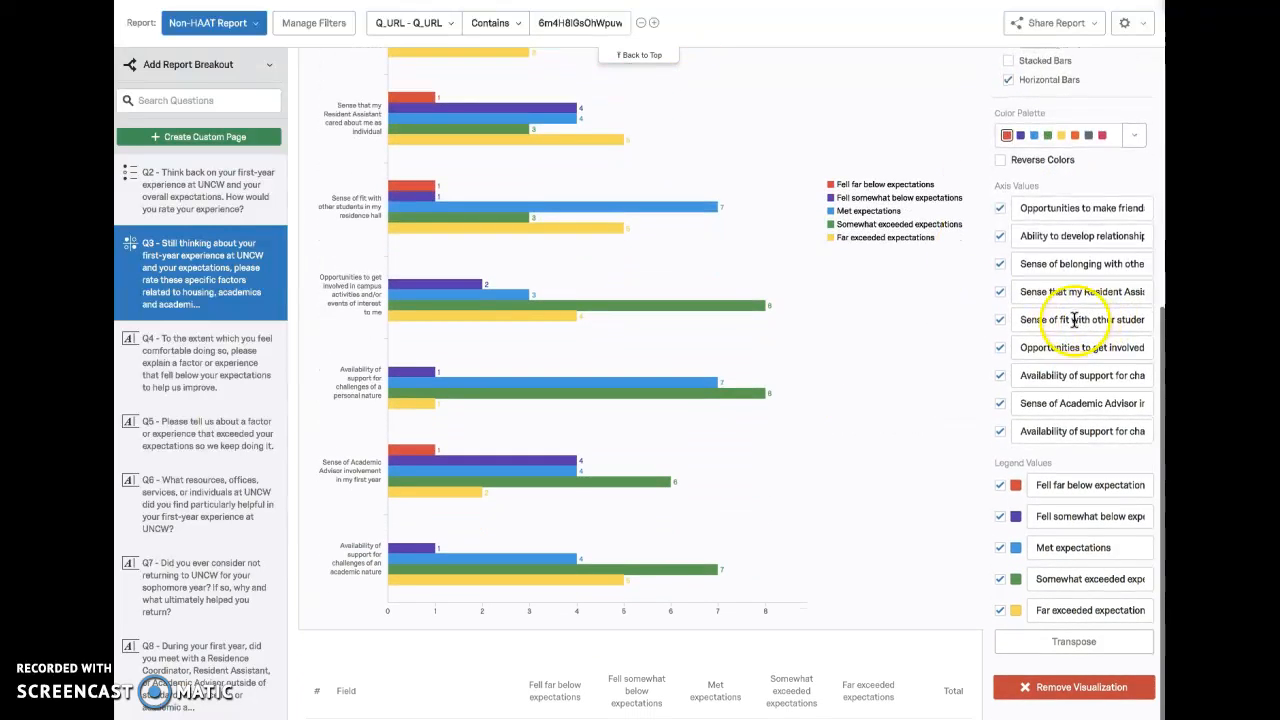
{"action": "scroll", "coordinate": [943, 486], "scroll_direction": "down", "scroll_amount": 3}
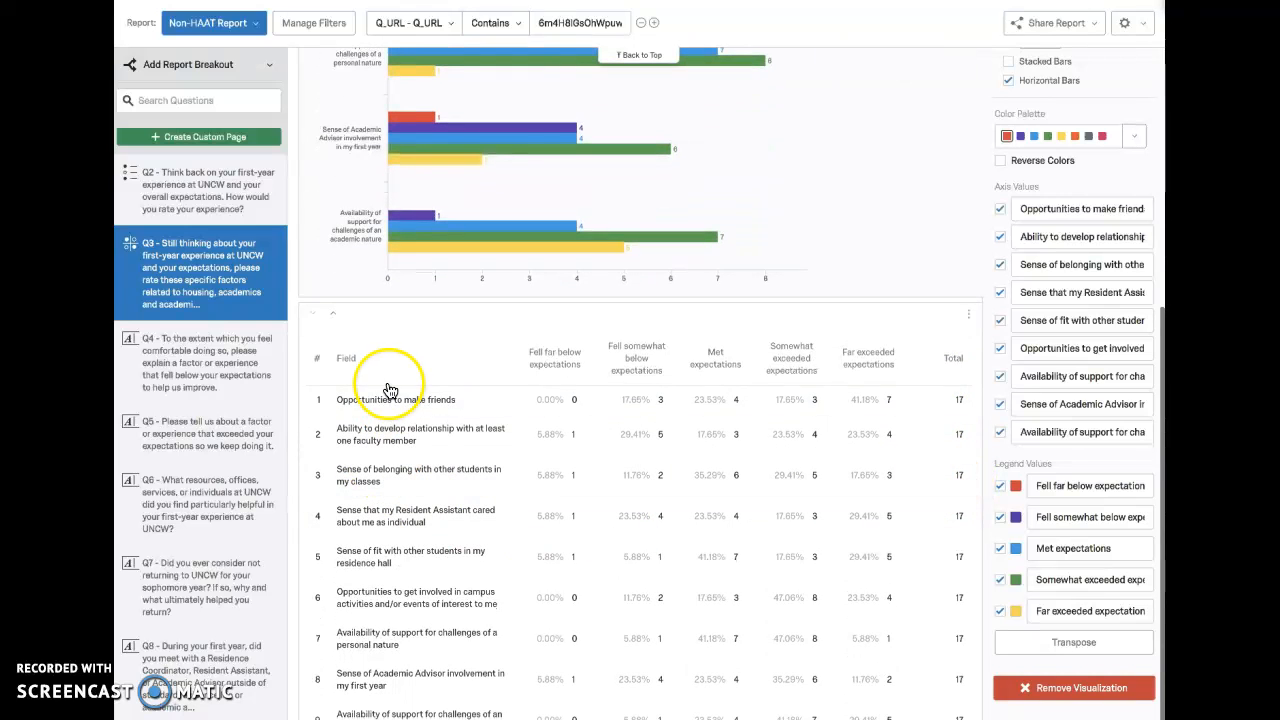
{"action": "scroll", "coordinate": [505, 425], "scroll_direction": "down", "scroll_amount": 1}
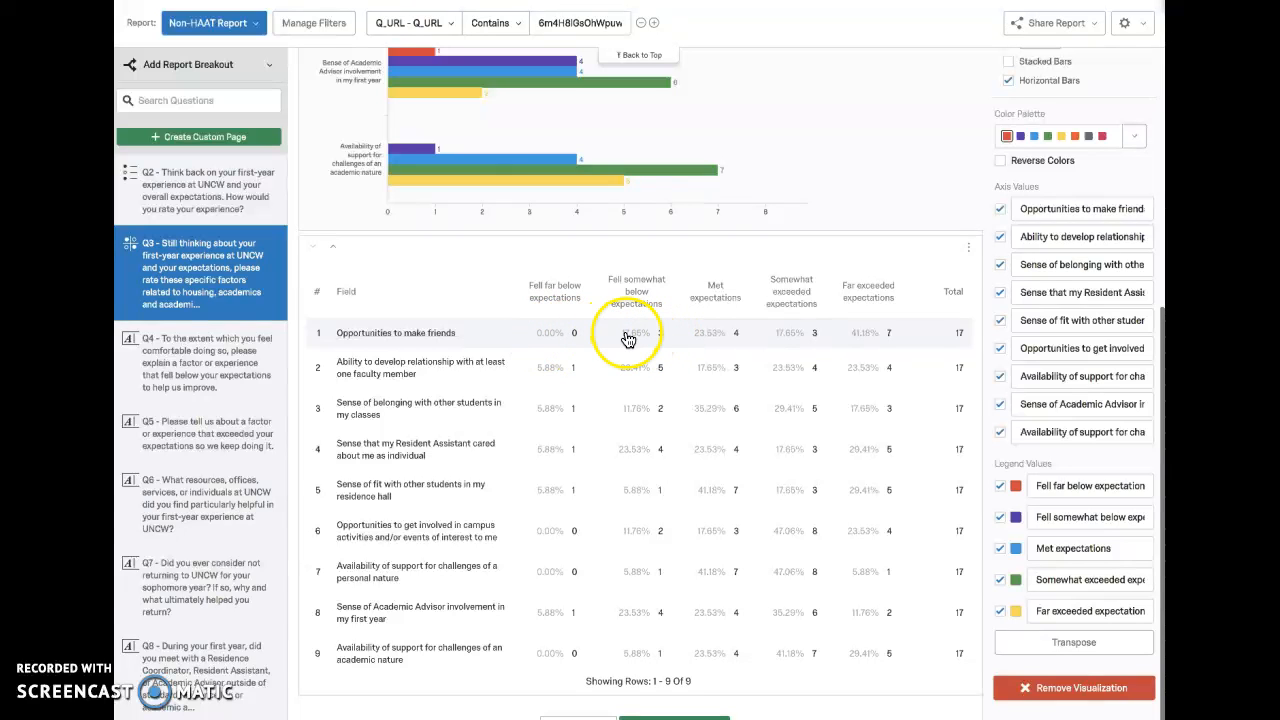
{"action": "scroll", "coordinate": [843, 381], "scroll_direction": "down", "scroll_amount": 1}
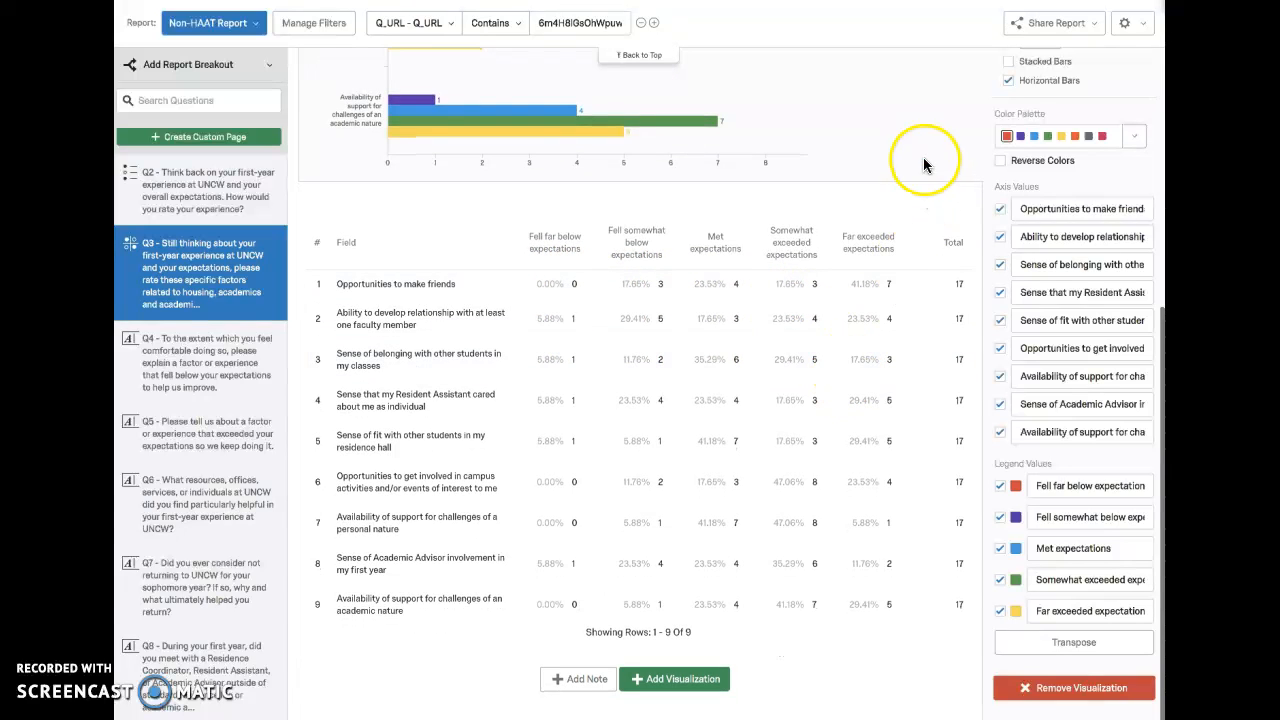
{"action": "left_click", "coordinate": [949, 202]}
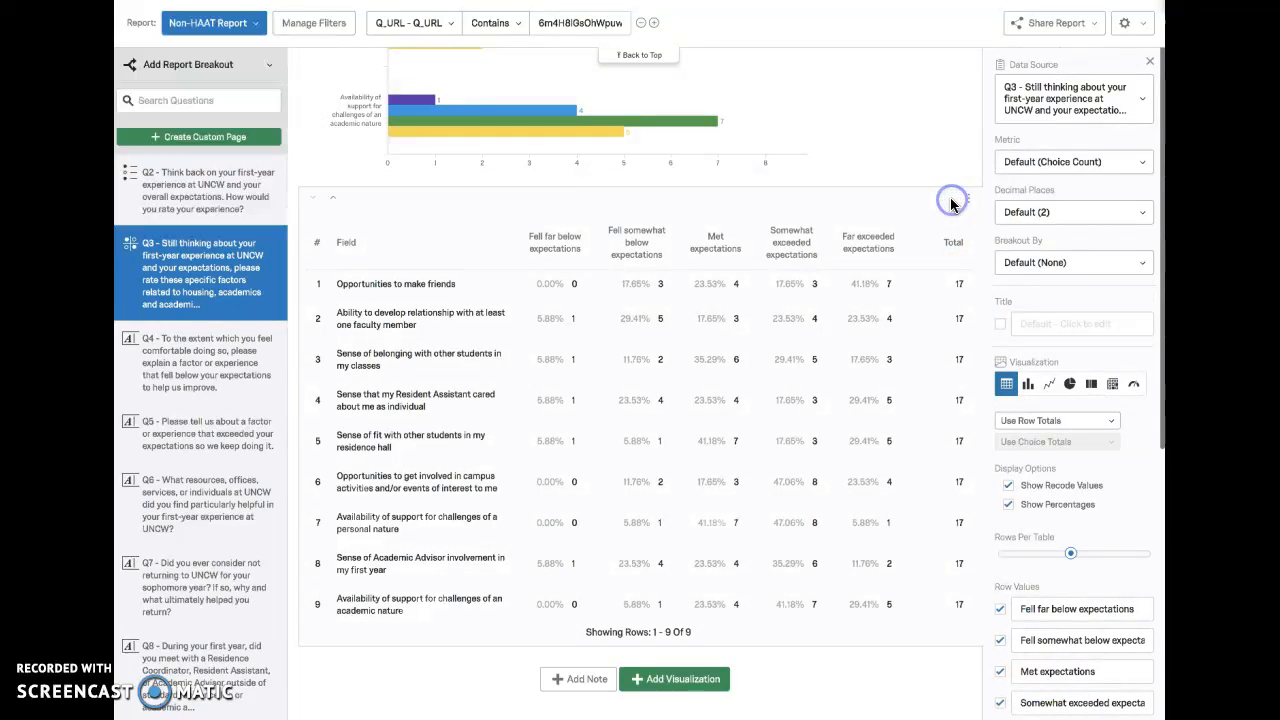
Step: Examine the Q3 table's display options, rows per table, row values and column values
{"action": "scroll", "coordinate": [1100, 328], "scroll_direction": "down", "scroll_amount": 1}
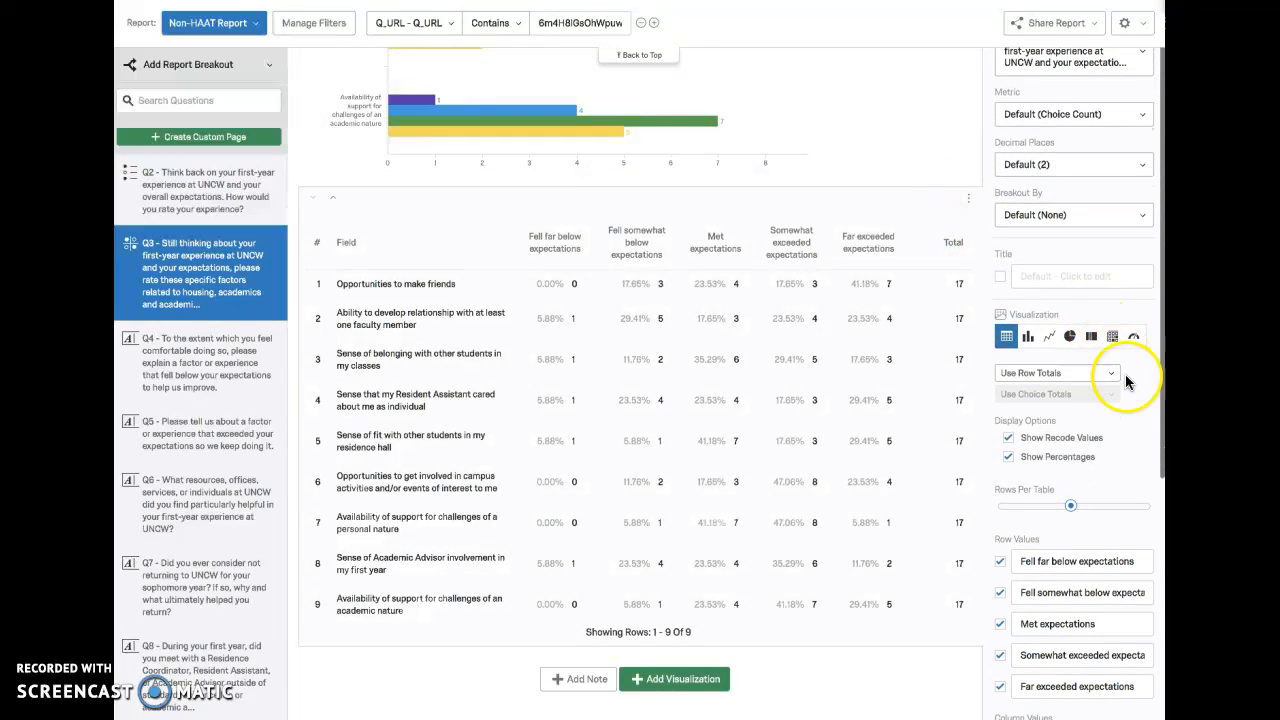
{"action": "scroll", "coordinate": [1131, 425], "scroll_direction": "down", "scroll_amount": 2}
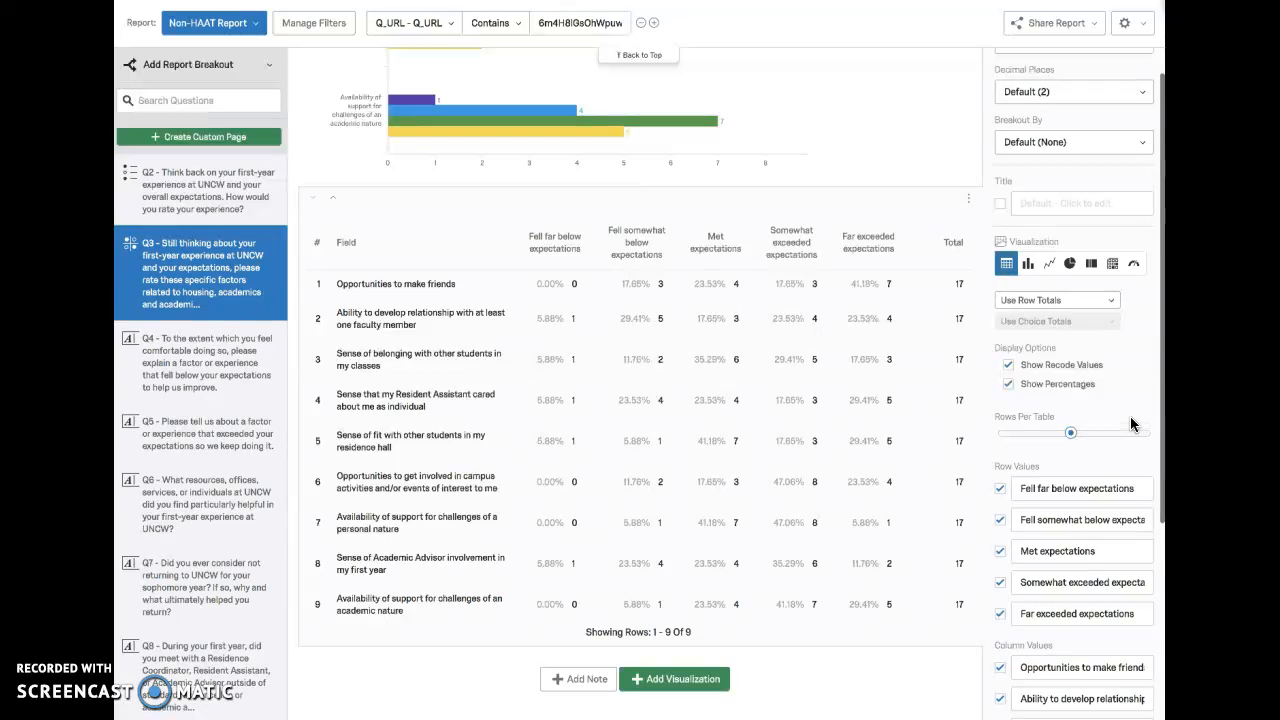
{"action": "scroll", "coordinate": [1131, 425], "scroll_direction": "down", "scroll_amount": 1}
{"action": "scroll", "coordinate": [1116, 356], "scroll_direction": "up", "scroll_amount": 1}
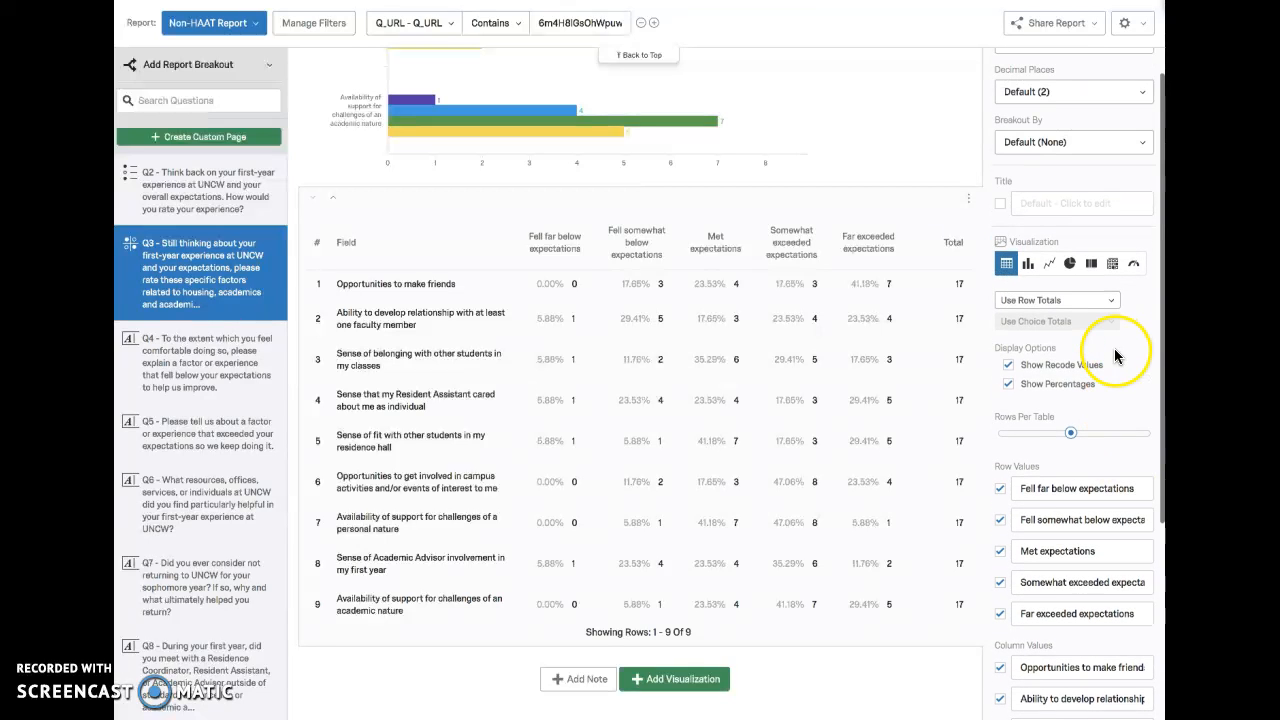
{"action": "scroll", "coordinate": [1116, 357], "scroll_direction": "down", "scroll_amount": 5}
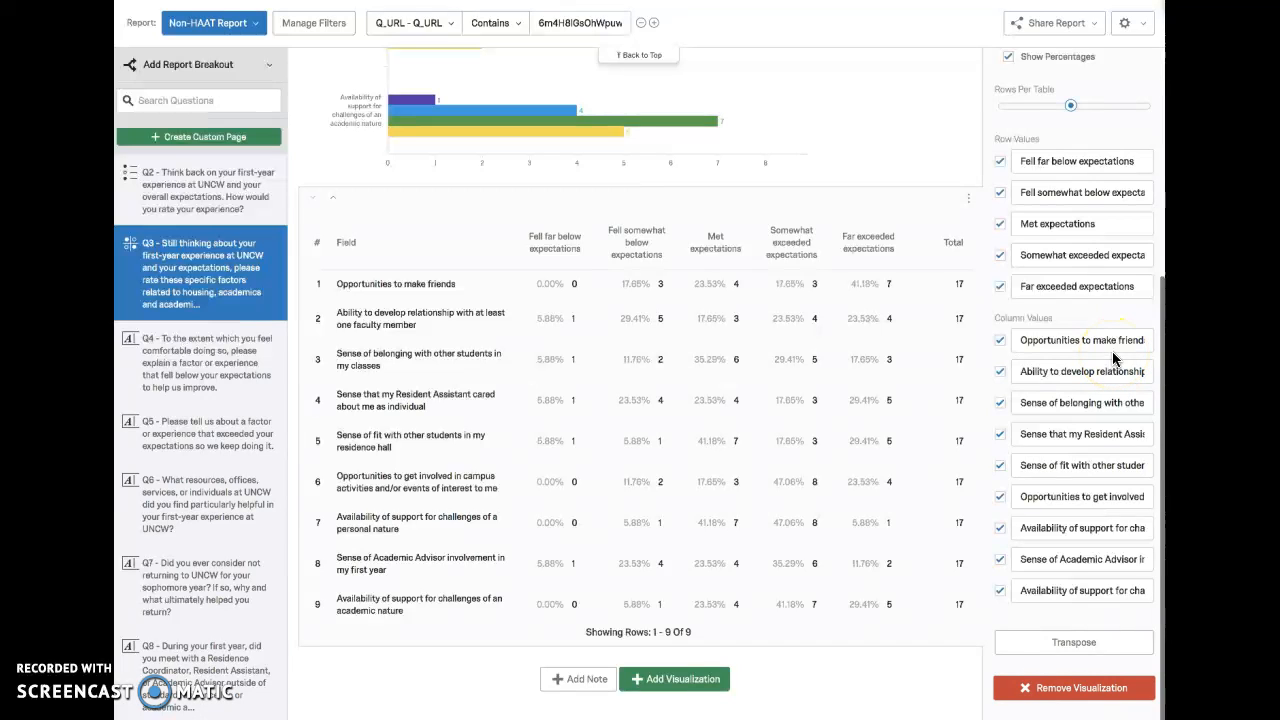
{"action": "scroll", "coordinate": [1113, 358], "scroll_direction": "up", "scroll_amount": 1}
{"action": "scroll", "coordinate": [1098, 272], "scroll_direction": "up", "scroll_amount": 2}
{"action": "scroll", "coordinate": [1100, 260], "scroll_direction": "up", "scroll_amount": 2}
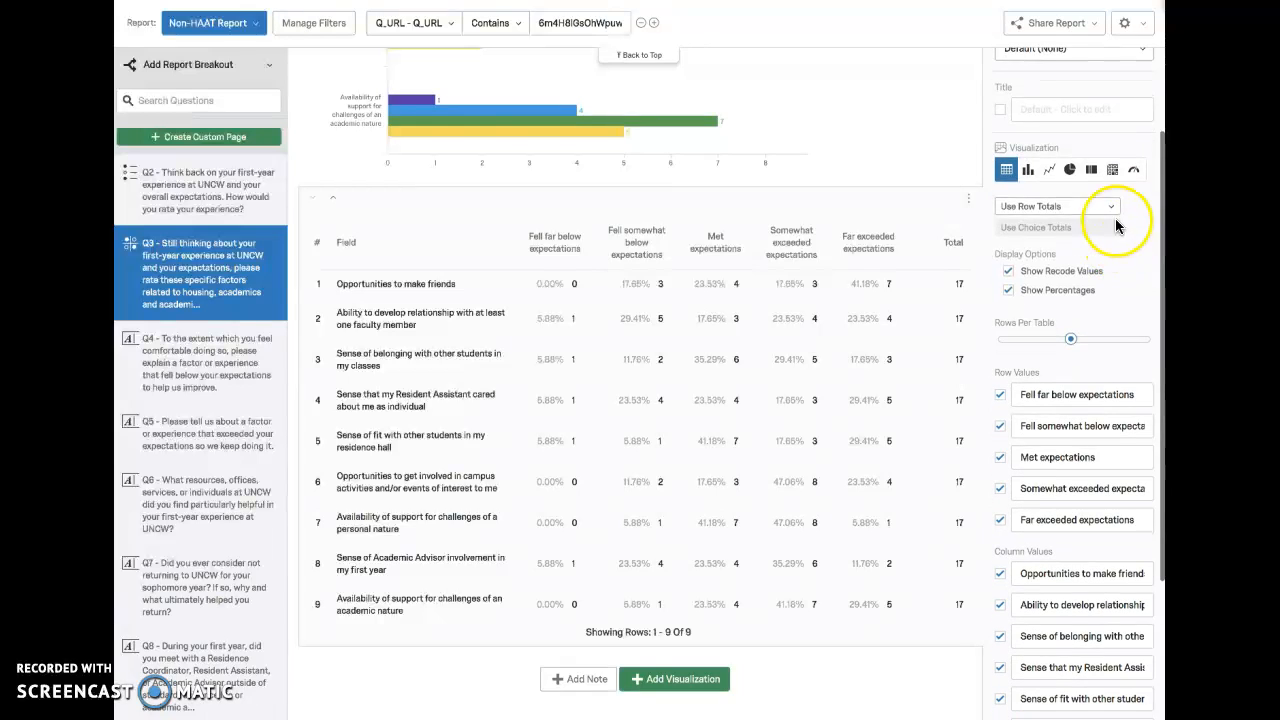
Step: Check the Q3 table's row and column totals choices and look over its remaining settings
{"action": "left_click", "coordinate": [1113, 209]}
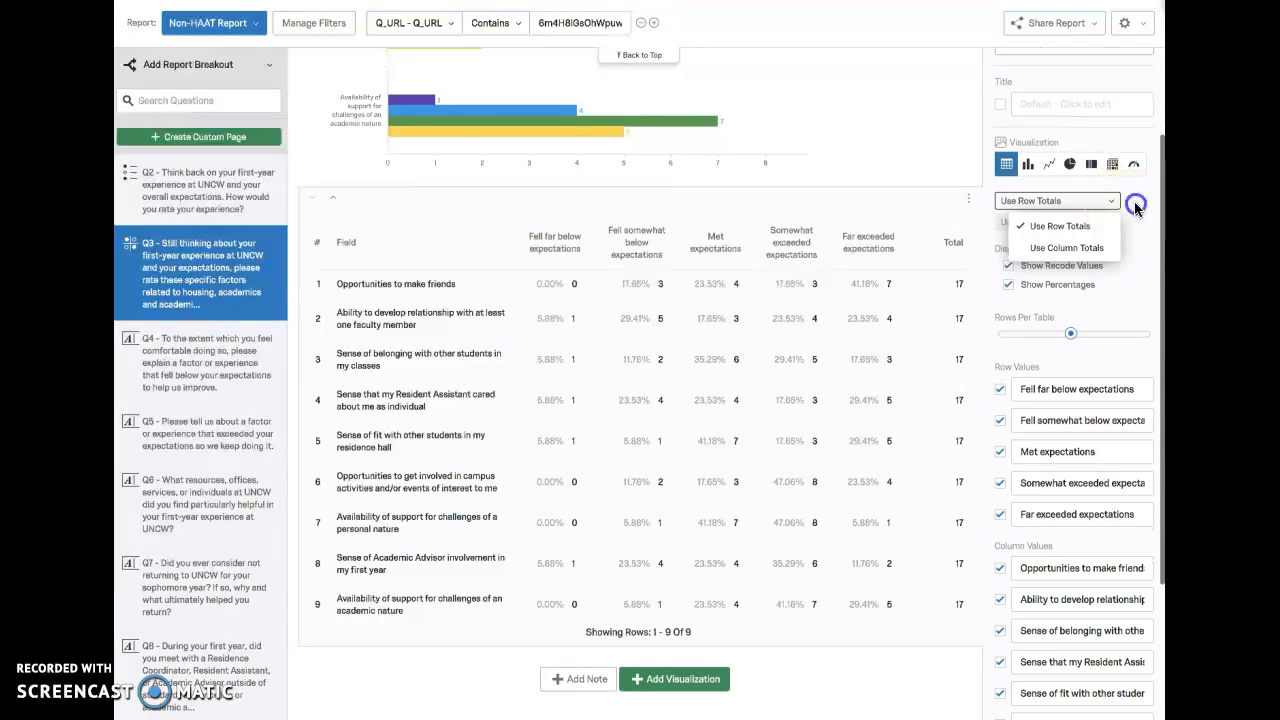
{"action": "left_click", "coordinate": [1136, 206]}
{"action": "scroll", "coordinate": [1136, 207], "scroll_direction": "up", "scroll_amount": 5}
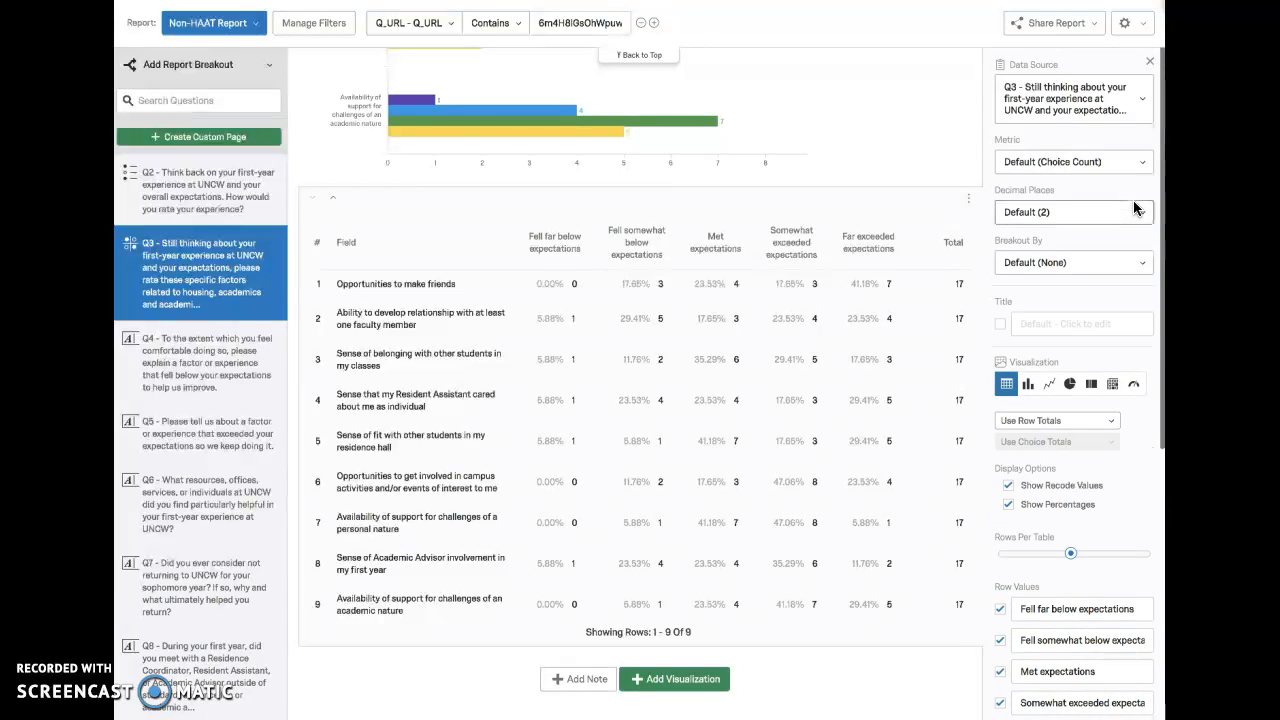
{"action": "scroll", "coordinate": [1130, 209], "scroll_direction": "down", "scroll_amount": 4}
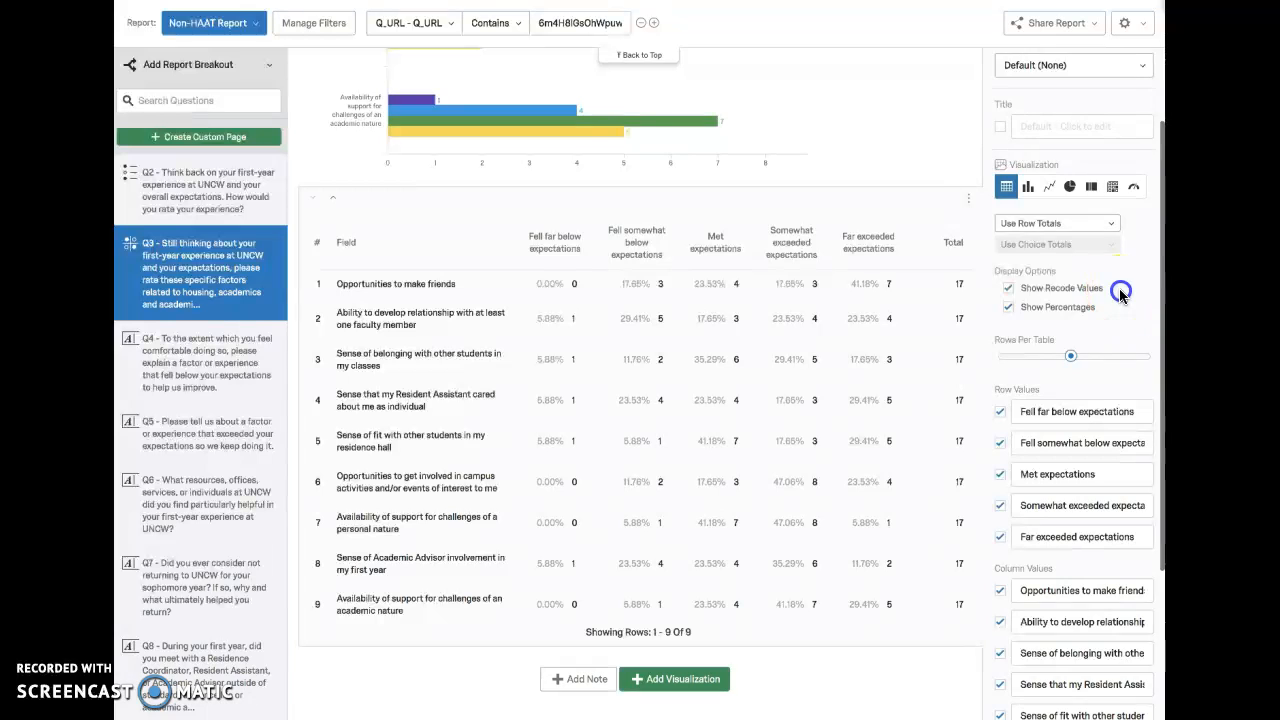
{"action": "scroll", "coordinate": [1120, 290], "scroll_direction": "down", "scroll_amount": 3}
{"action": "scroll", "coordinate": [1115, 290], "scroll_direction": "up", "scroll_amount": 2}
{"action": "scroll", "coordinate": [1115, 290], "scroll_direction": "up", "scroll_amount": 4}
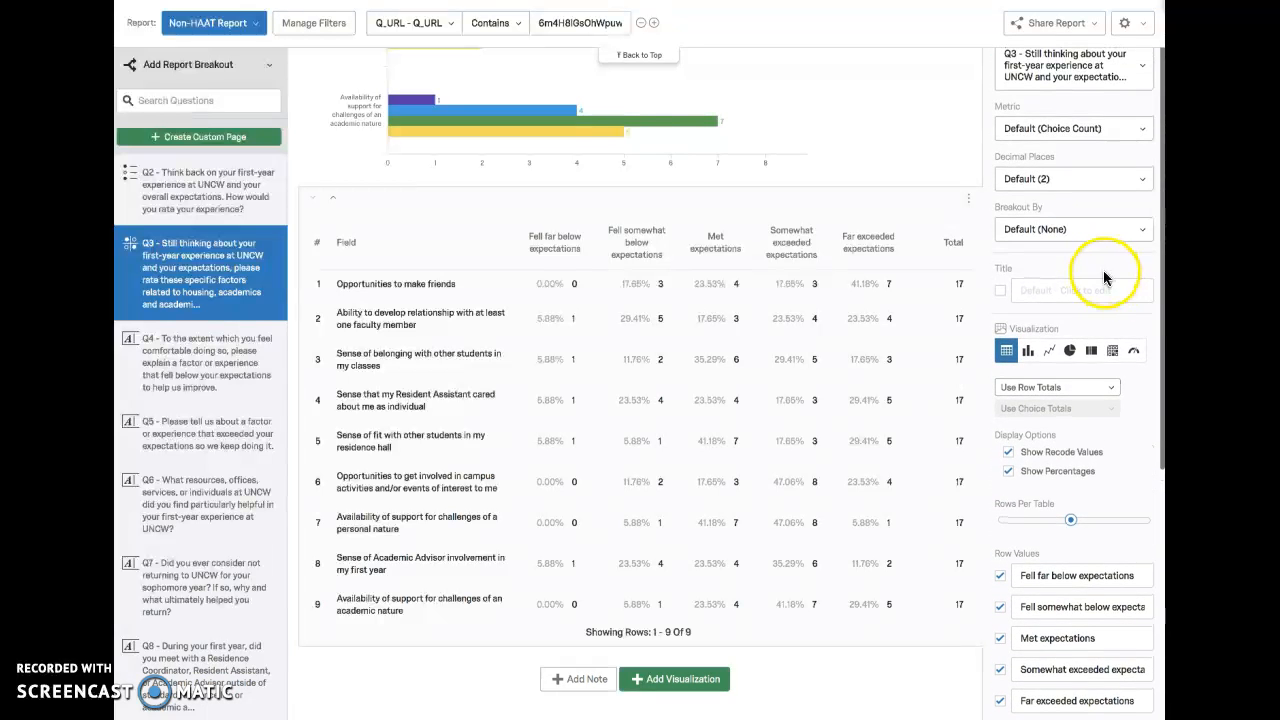
{"action": "scroll", "coordinate": [1107, 272], "scroll_direction": "up", "scroll_amount": 1}
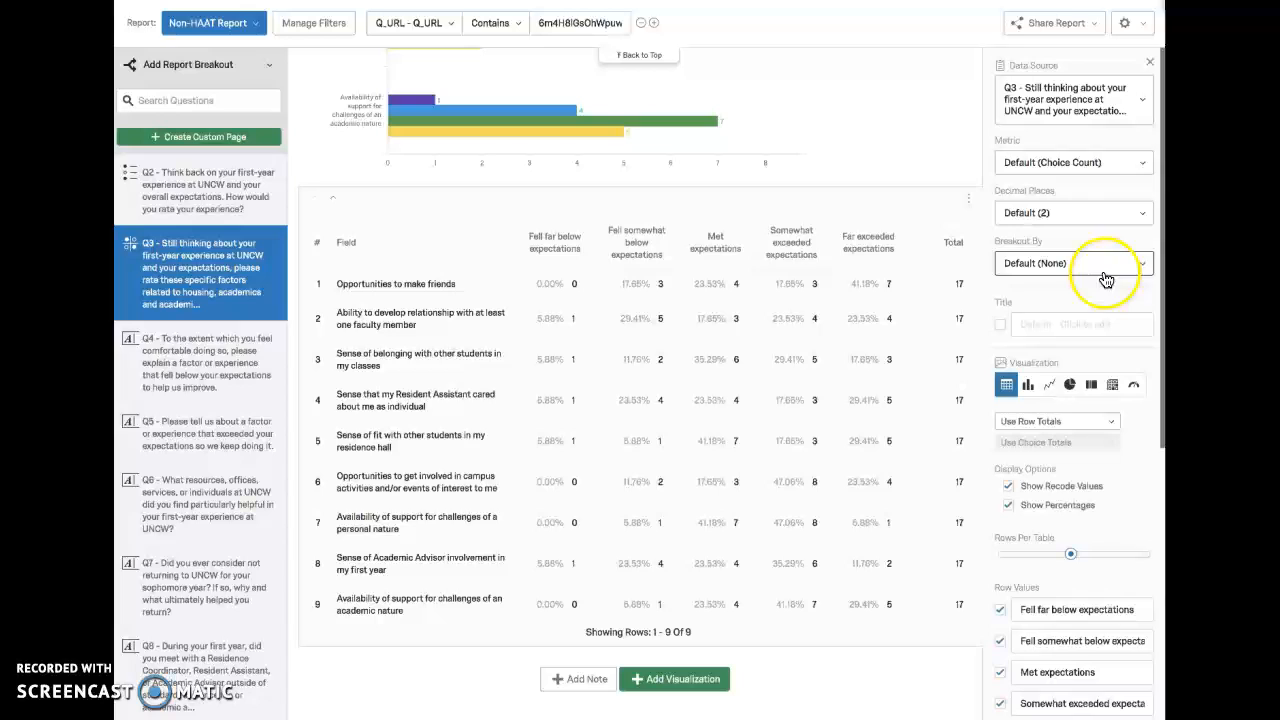
Step: Try the Mean metric and the Response Count metric on the Q3 table
{"action": "left_click", "coordinate": [1095, 165]}
{"action": "left_click", "coordinate": [1065, 219]}
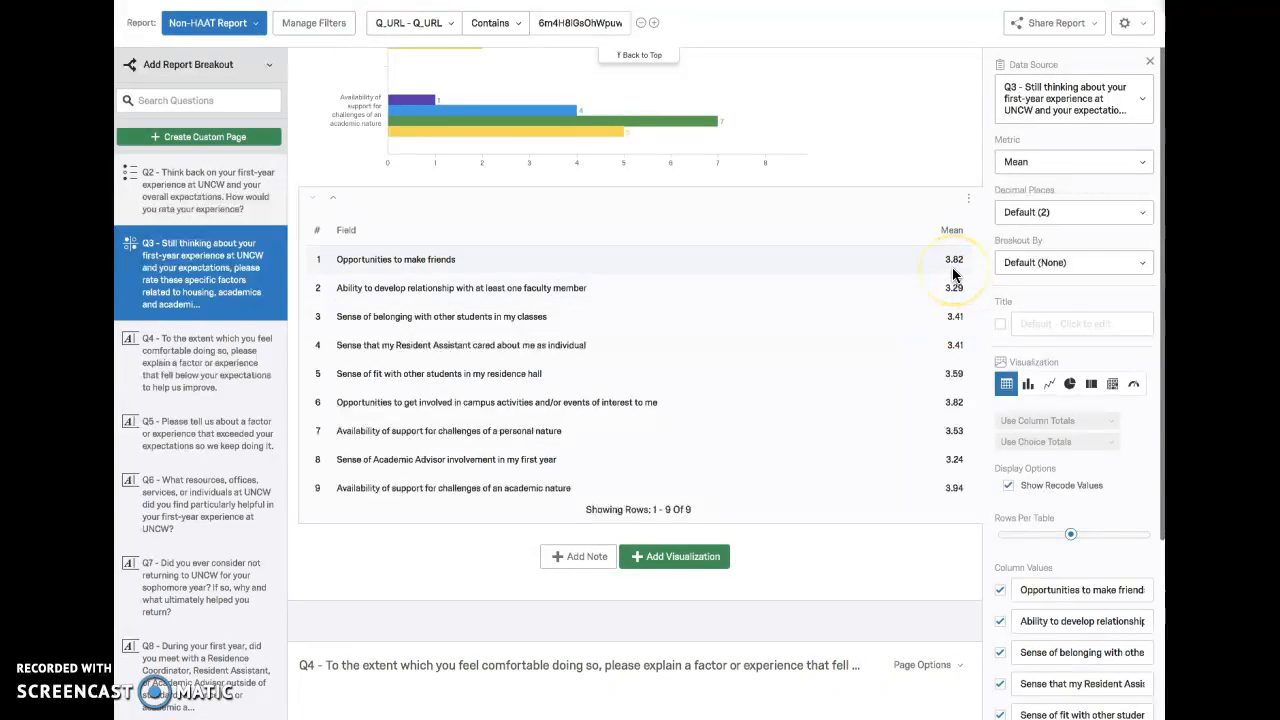
{"action": "left_click", "coordinate": [1046, 161]}
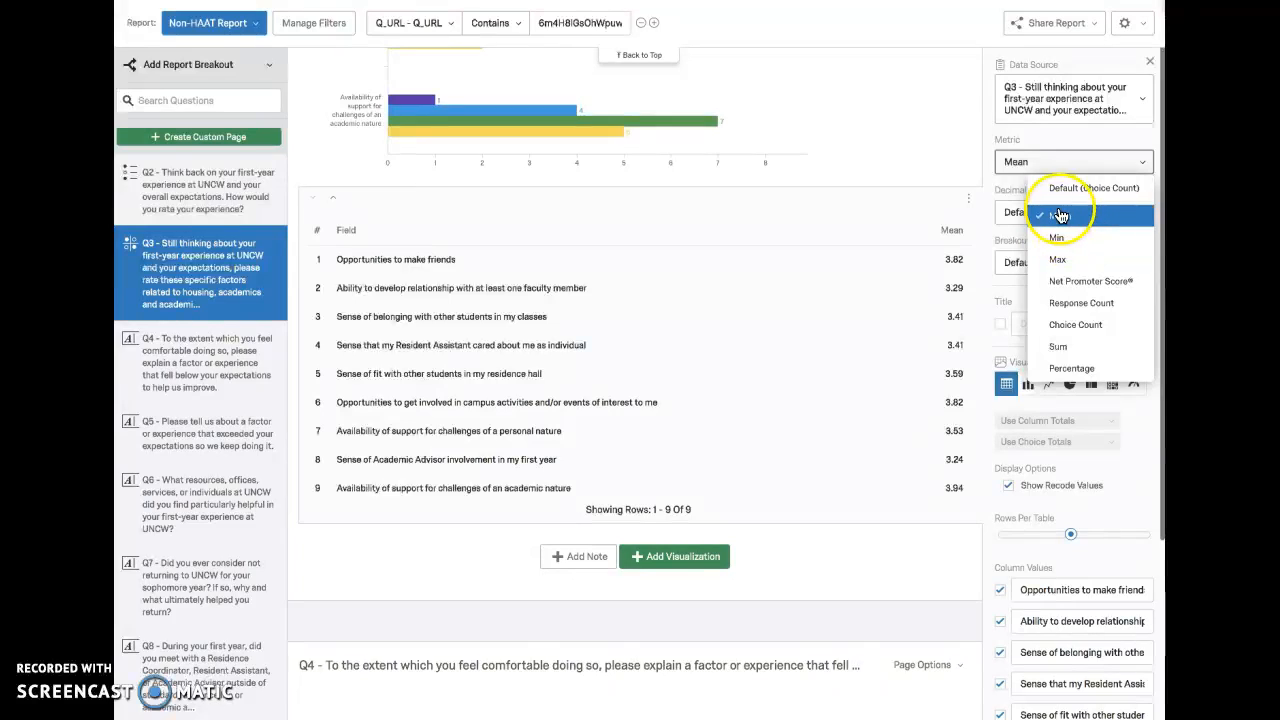
{"action": "left_click", "coordinate": [1067, 314]}
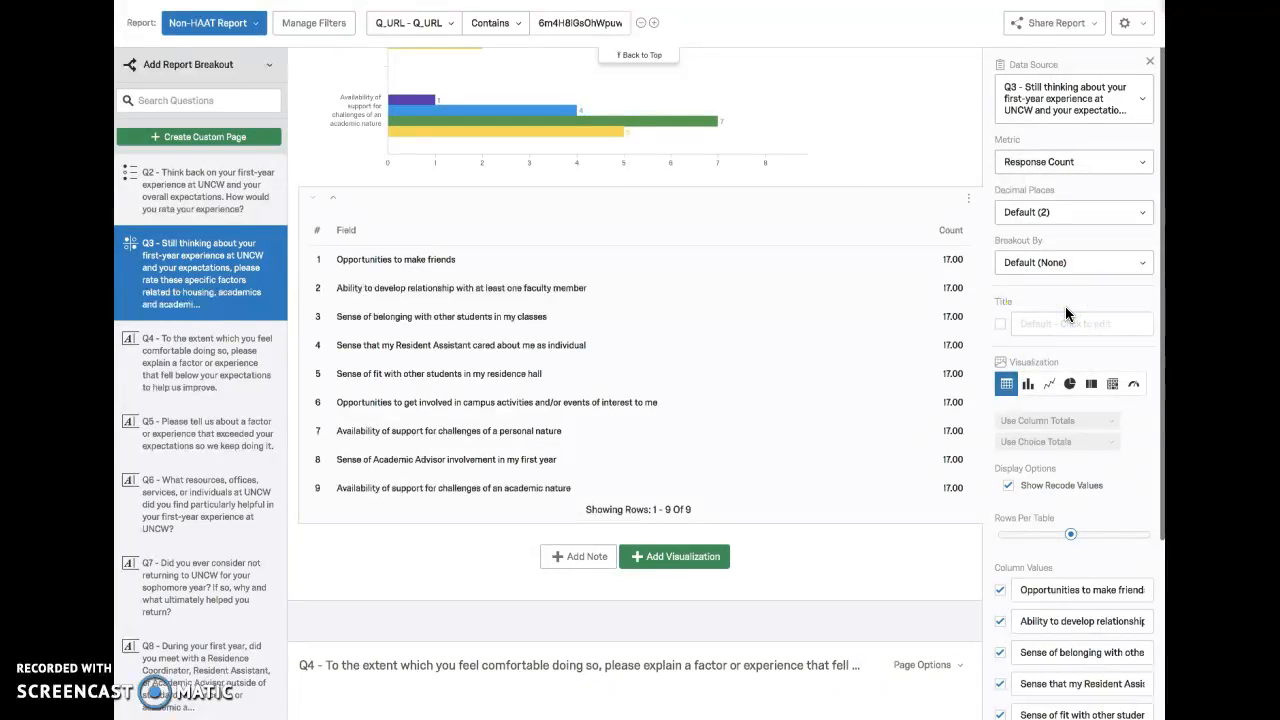
Step: Set the Q3 table's metric to Percentage and review the percentages and totals for each factor
{"action": "left_click", "coordinate": [1040, 162]}
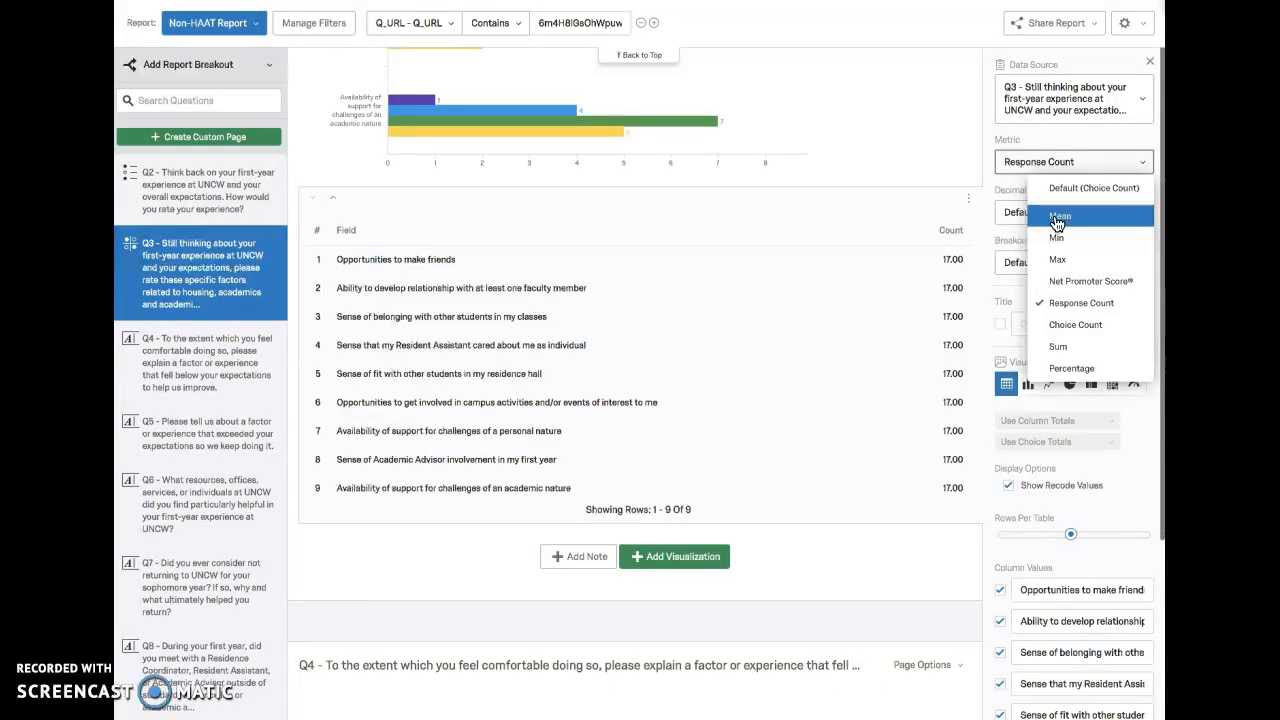
{"action": "left_click", "coordinate": [1072, 368]}
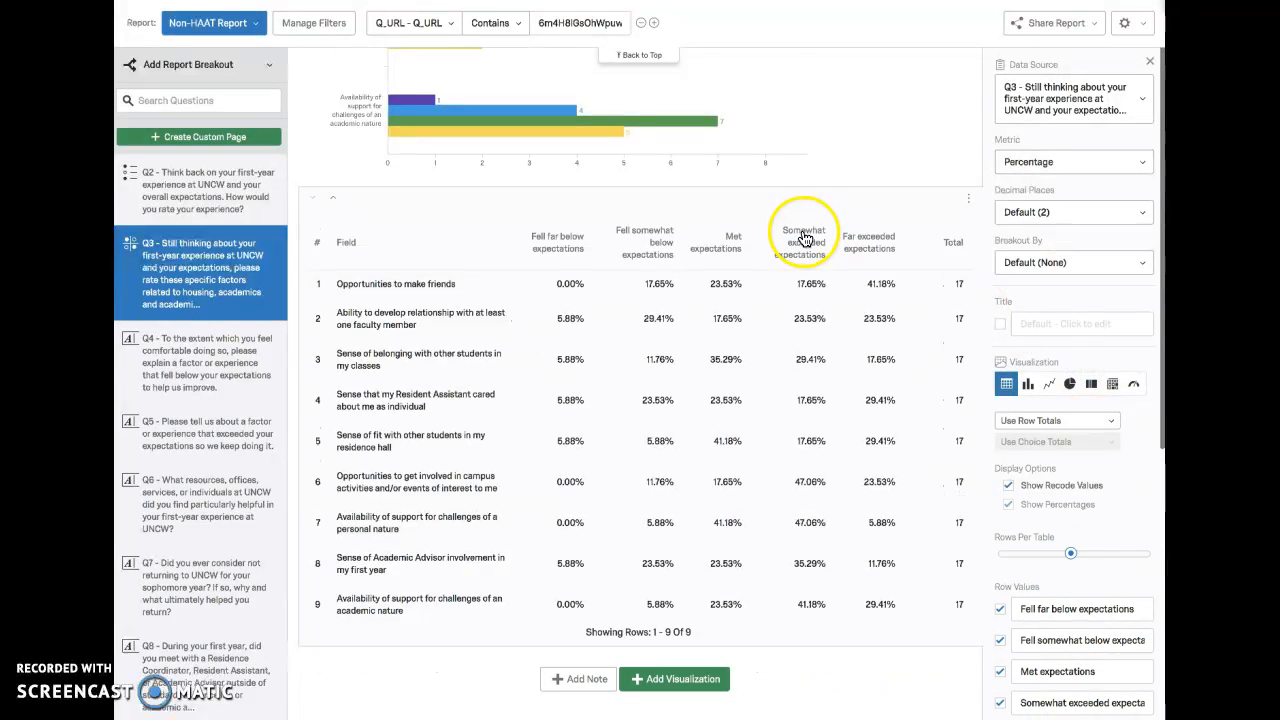
{"action": "mouse_move", "coordinate": [515, 151]}
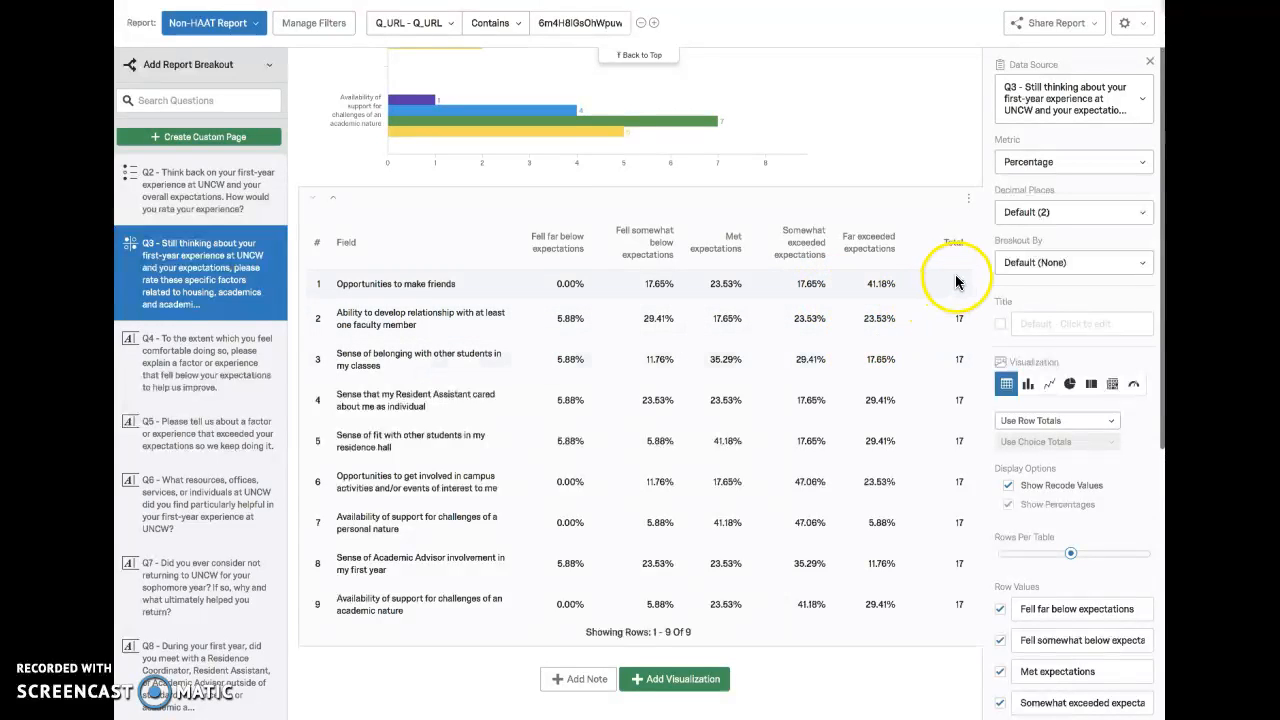
{"action": "left_click_drag", "start_coordinate": [962, 490], "coordinate": [950, 594]}
{"action": "left_click", "coordinate": [945, 614]}
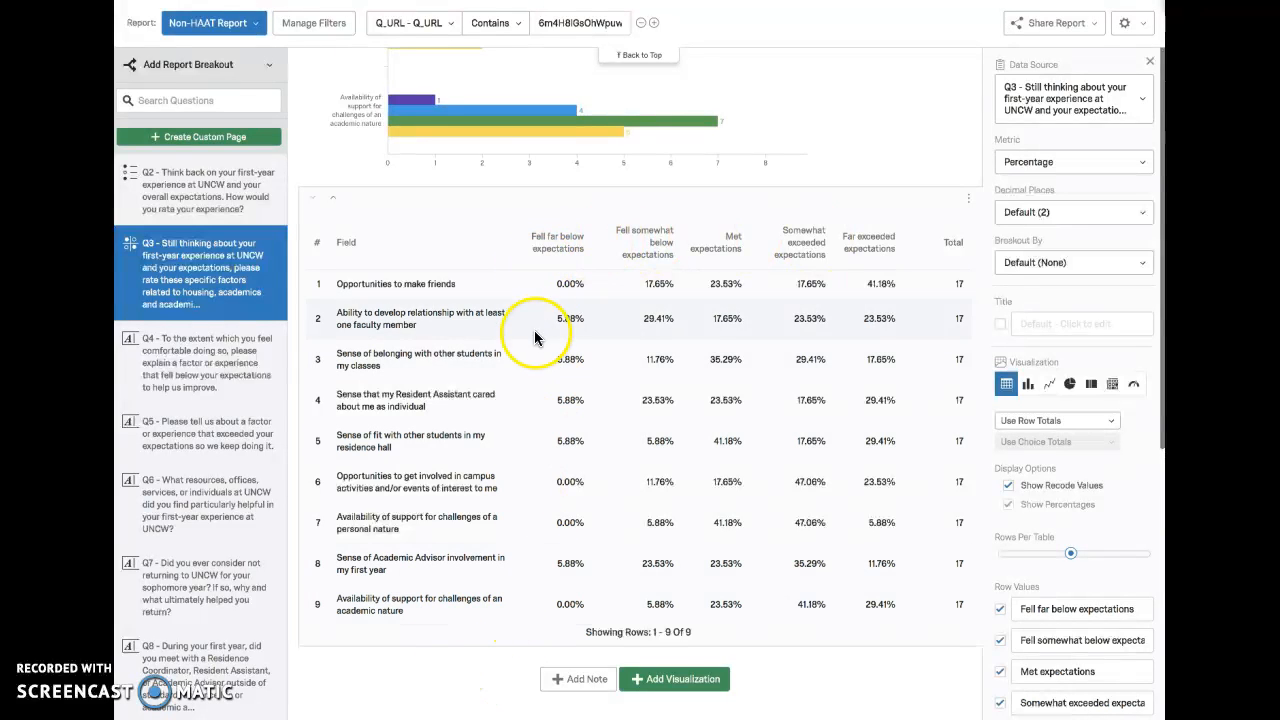
Step: Open the downloaded First Year to Sophomore Success Survey CSV export in Excel
{"action": "mouse_move", "coordinate": [591, 129]}
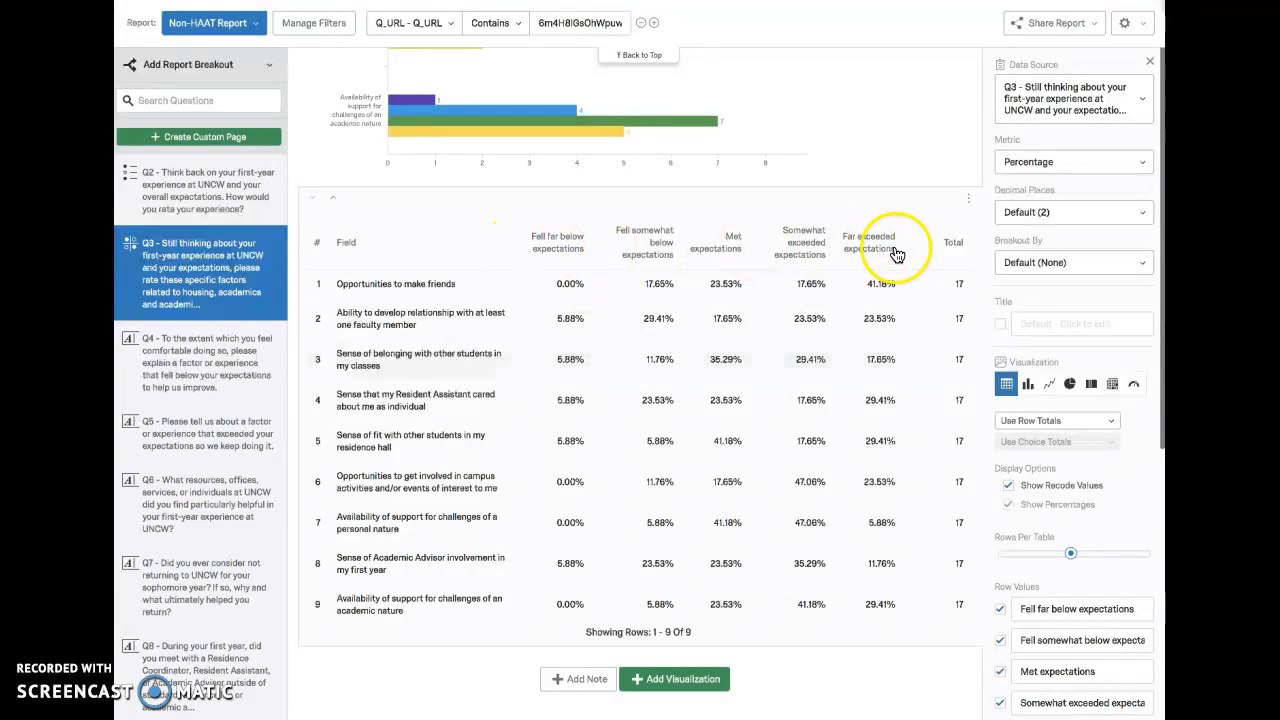
{"action": "scroll", "coordinate": [820, 435], "scroll_direction": "down", "scroll_amount": 1}
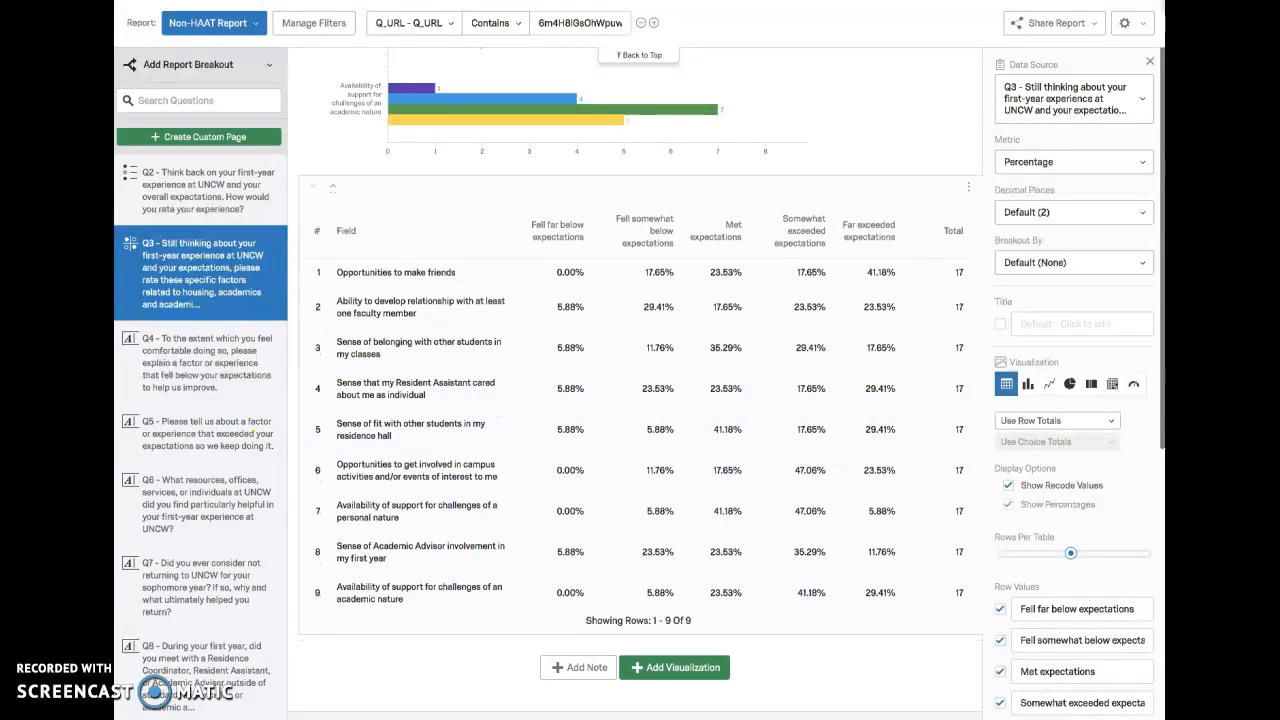
{"action": "left_click", "coordinate": [60, 638]}
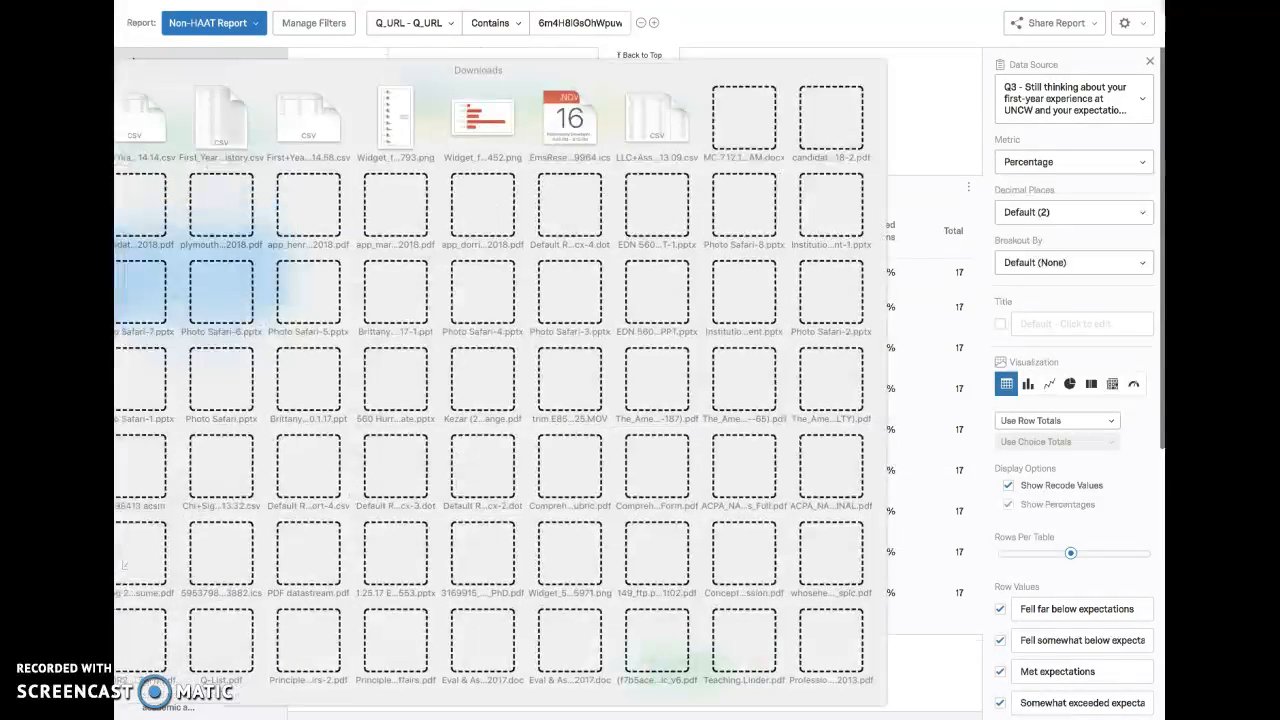
{"action": "left_click", "coordinate": [129, 122]}
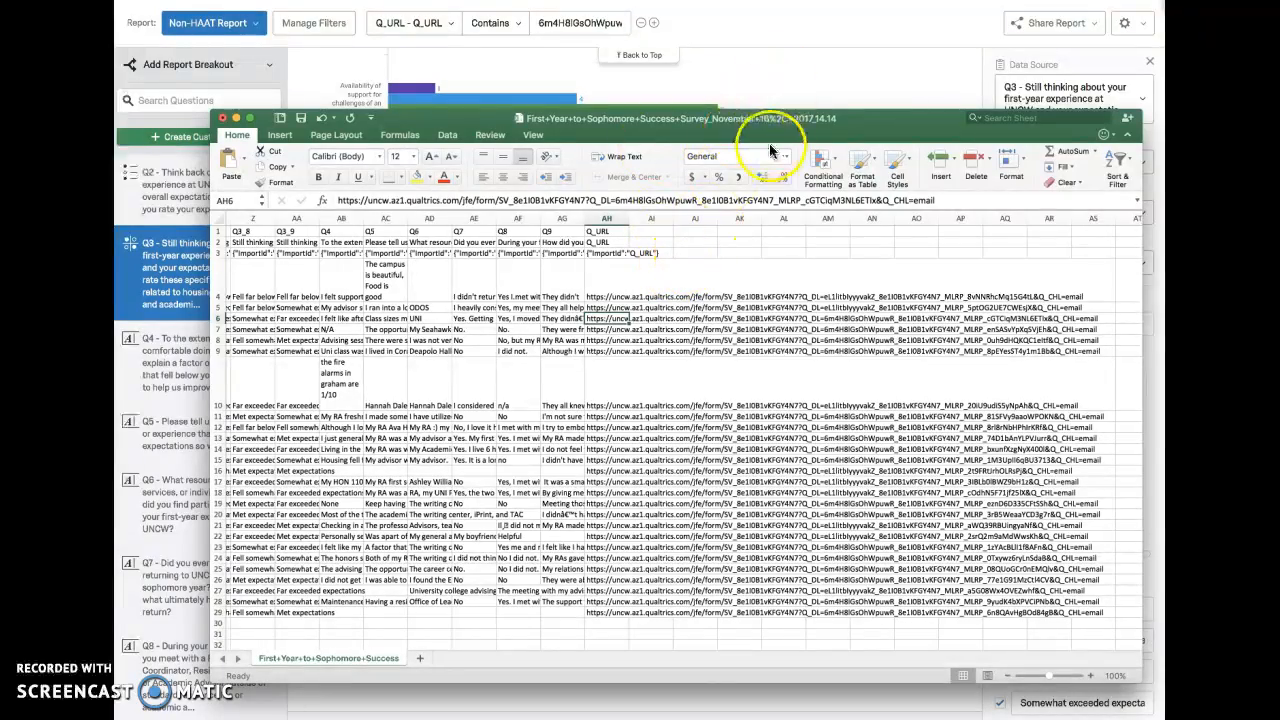
Step: Look through the exported individual responses and inspect the expectation rating in cell R15
{"action": "scroll", "coordinate": [658, 352], "scroll_direction": "down", "scroll_amount": 5}
{"action": "scroll", "coordinate": [640, 400], "scroll_direction": "left", "scroll_amount": 2}
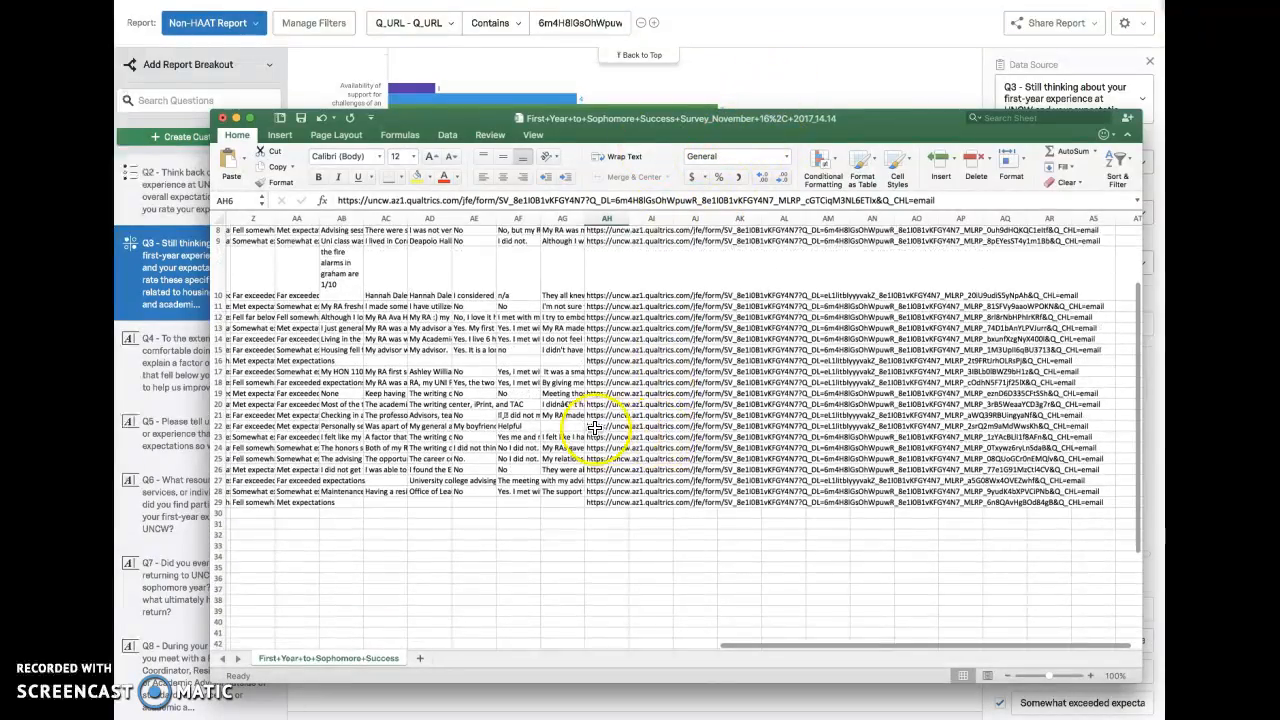
{"action": "scroll", "coordinate": [622, 432], "scroll_direction": "left", "scroll_amount": 5}
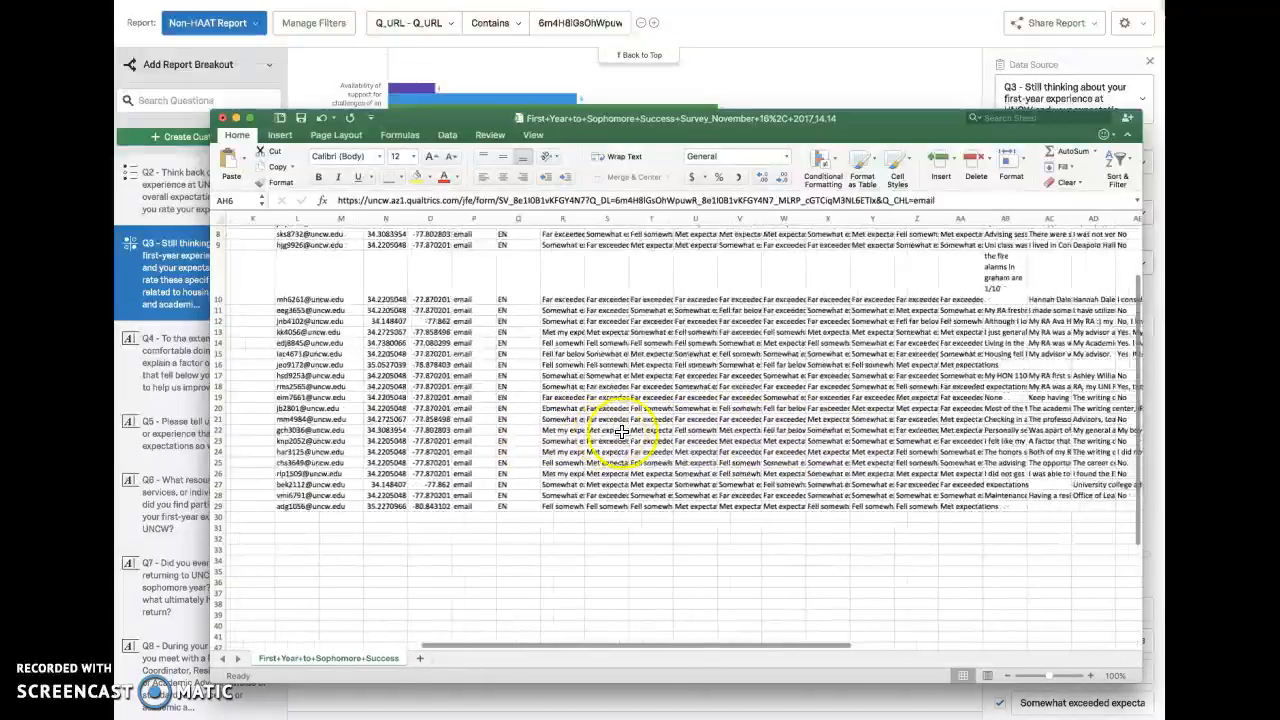
{"action": "scroll", "coordinate": [560, 282], "scroll_direction": "up", "scroll_amount": 3}
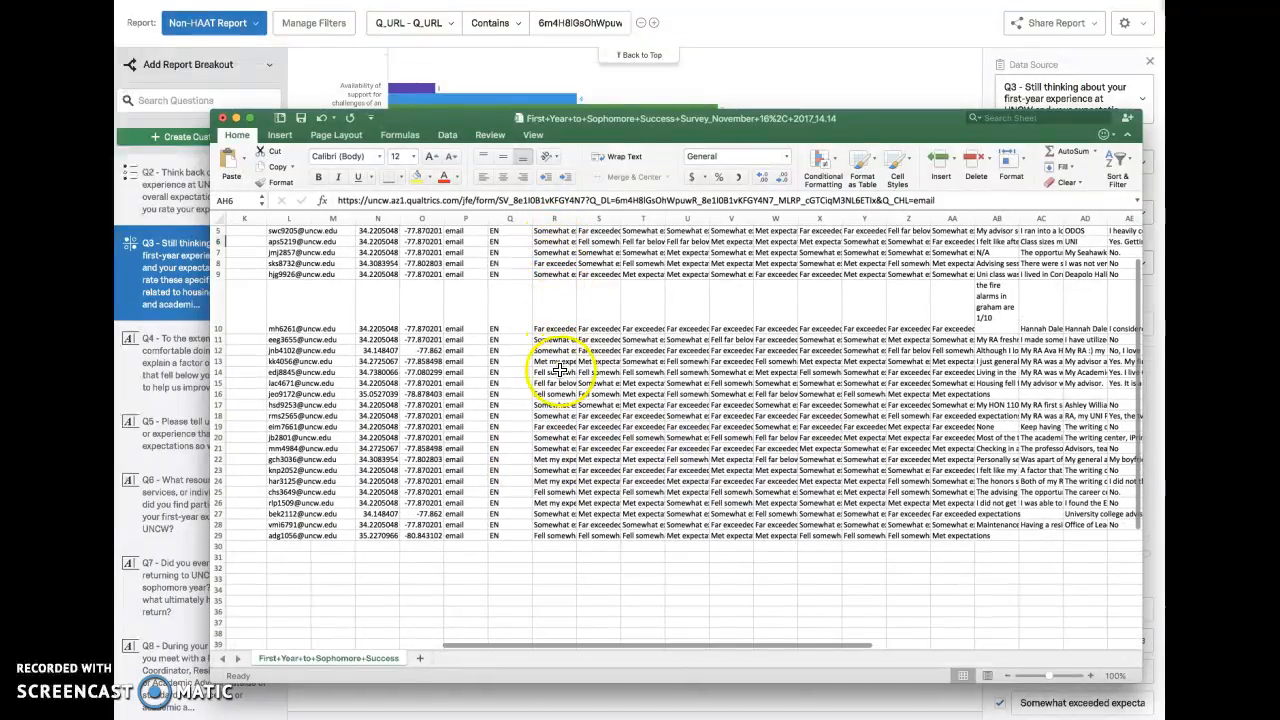
{"action": "left_click", "coordinate": [557, 426]}
{"action": "left_click", "coordinate": [552, 386]}
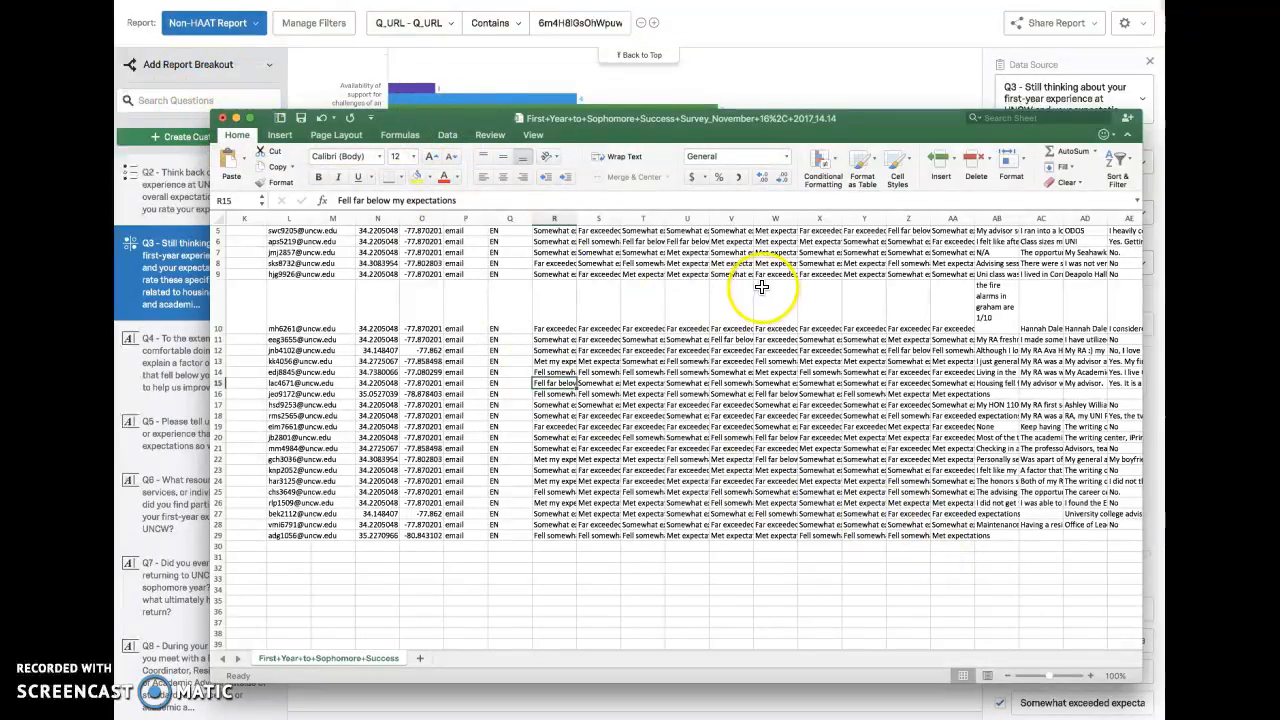
Step: Find the Q_URL column in the export, select it, and display the full URL in cell AH4
{"action": "scroll", "coordinate": [708, 297], "scroll_direction": "right", "scroll_amount": 2}
{"action": "scroll", "coordinate": [708, 297], "scroll_direction": "right", "scroll_amount": 3}
{"action": "scroll", "coordinate": [810, 320], "scroll_direction": "up", "scroll_amount": 3}
{"action": "scroll", "coordinate": [780, 320], "scroll_direction": "right", "scroll_amount": 5}
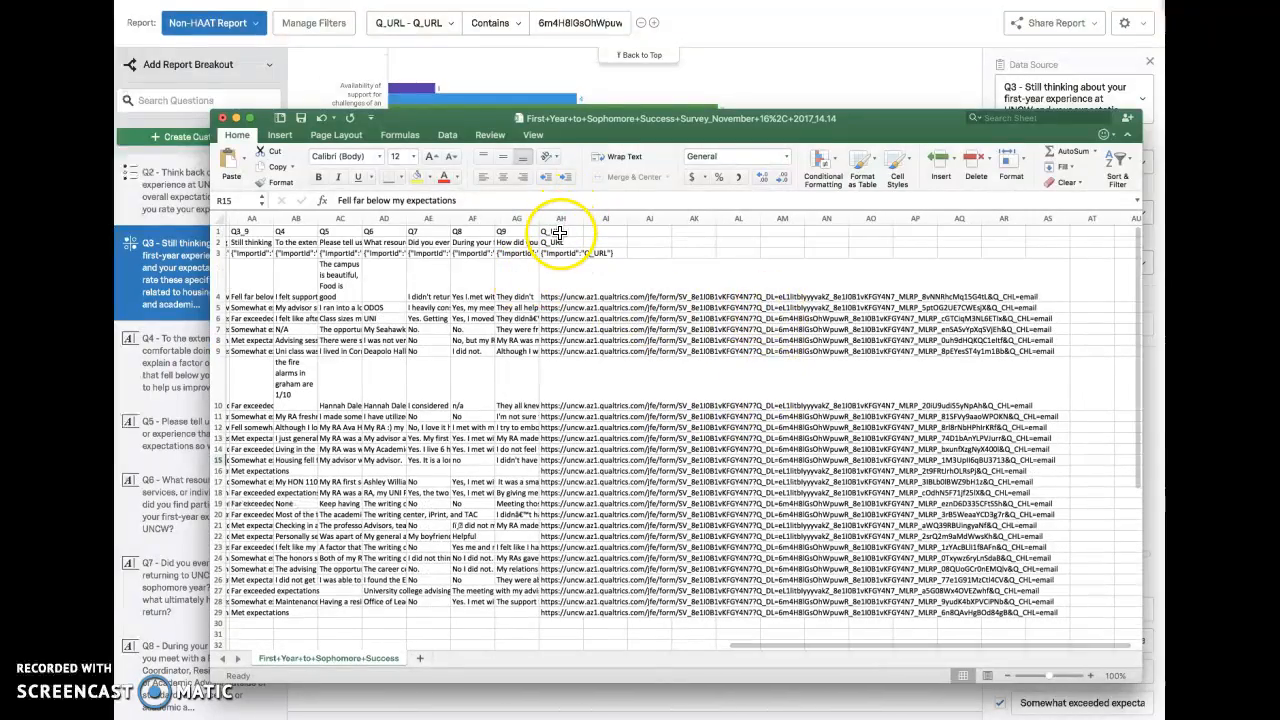
{"action": "left_click", "coordinate": [557, 218]}
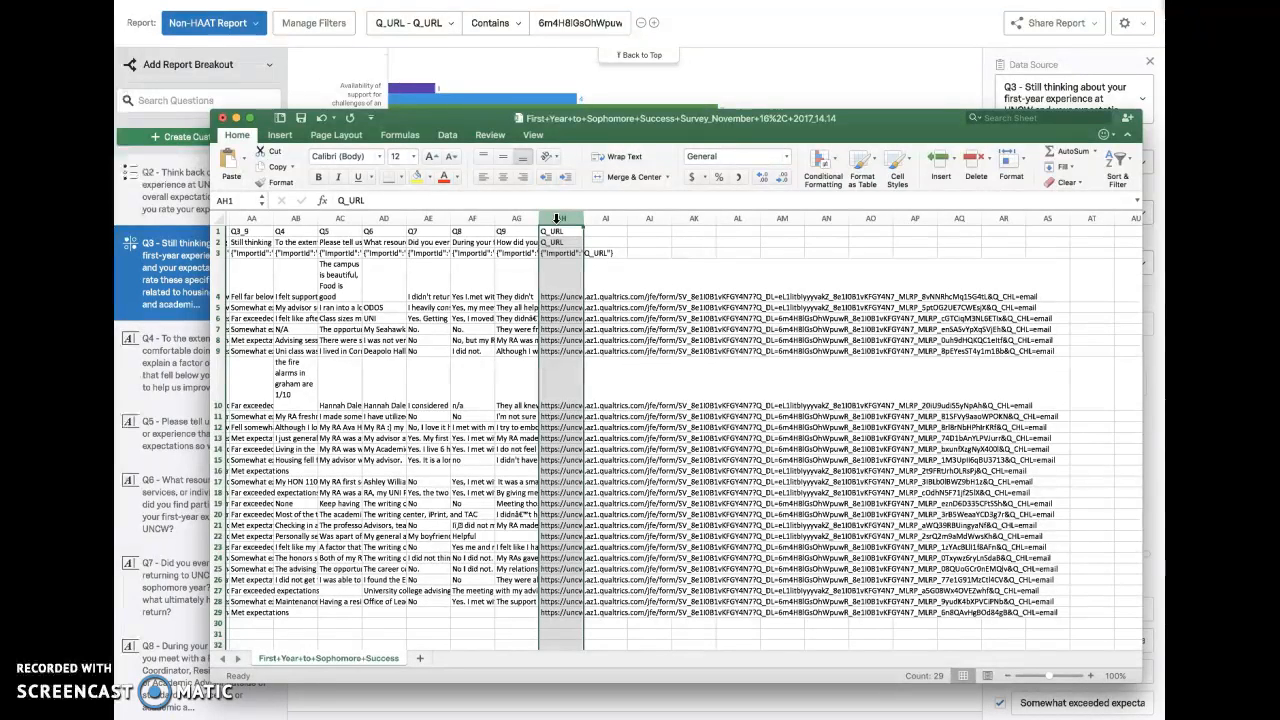
{"action": "left_click", "coordinate": [565, 293]}
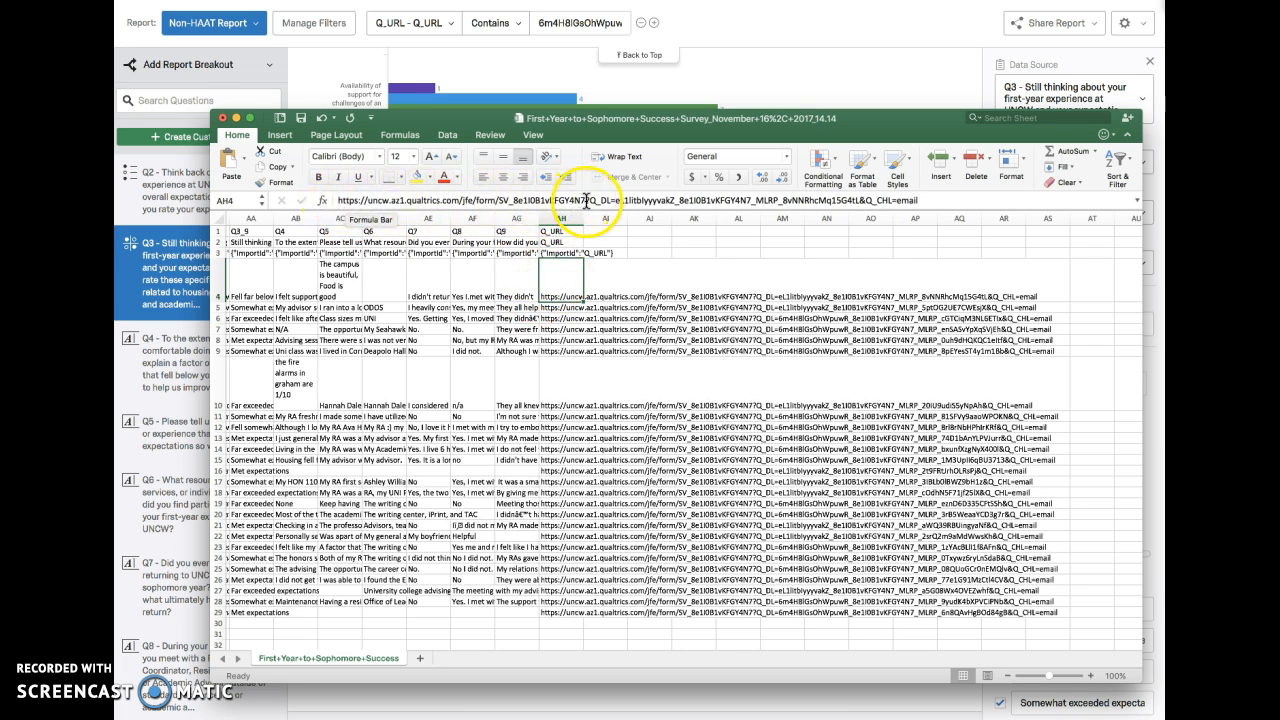
Step: Highlight AH4's base survey link and the identifier after Q_DL=, and compare them with the URLs in AH5 and AH6
{"action": "left_click_drag", "start_coordinate": [590, 200], "coordinate": [322, 203]}
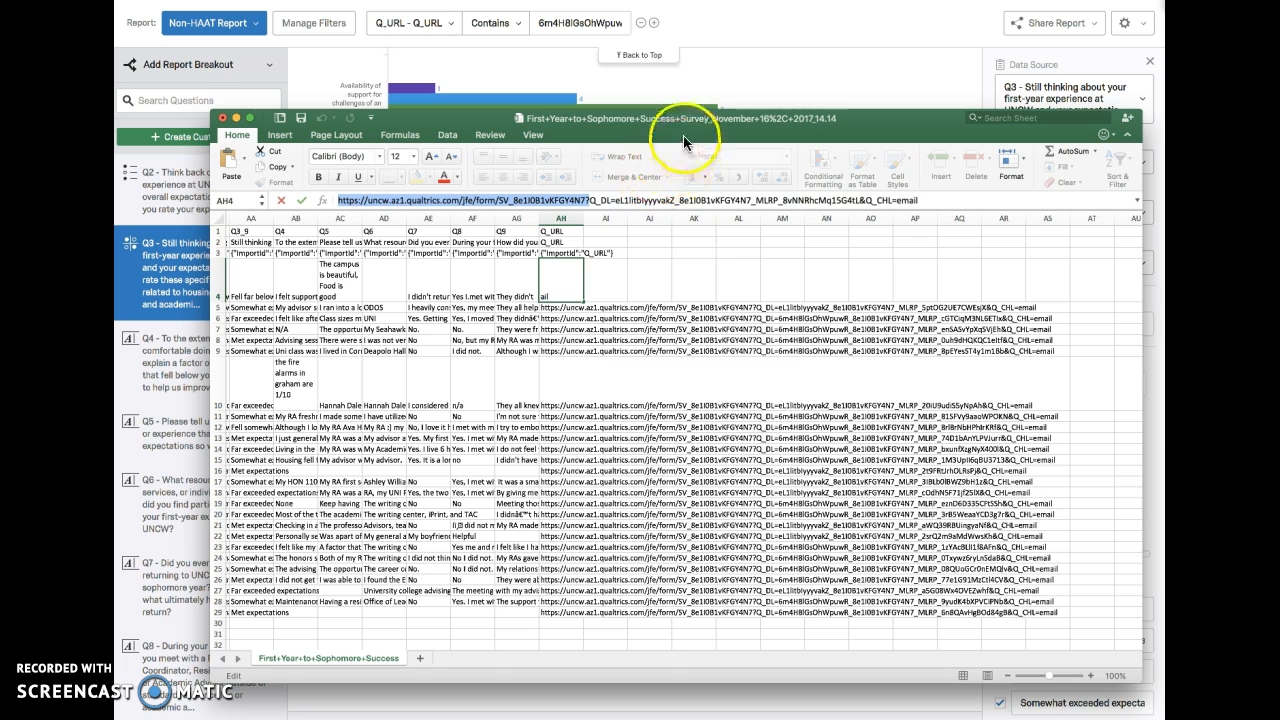
{"action": "left_click_drag", "start_coordinate": [684, 134], "coordinate": [685, 133]}
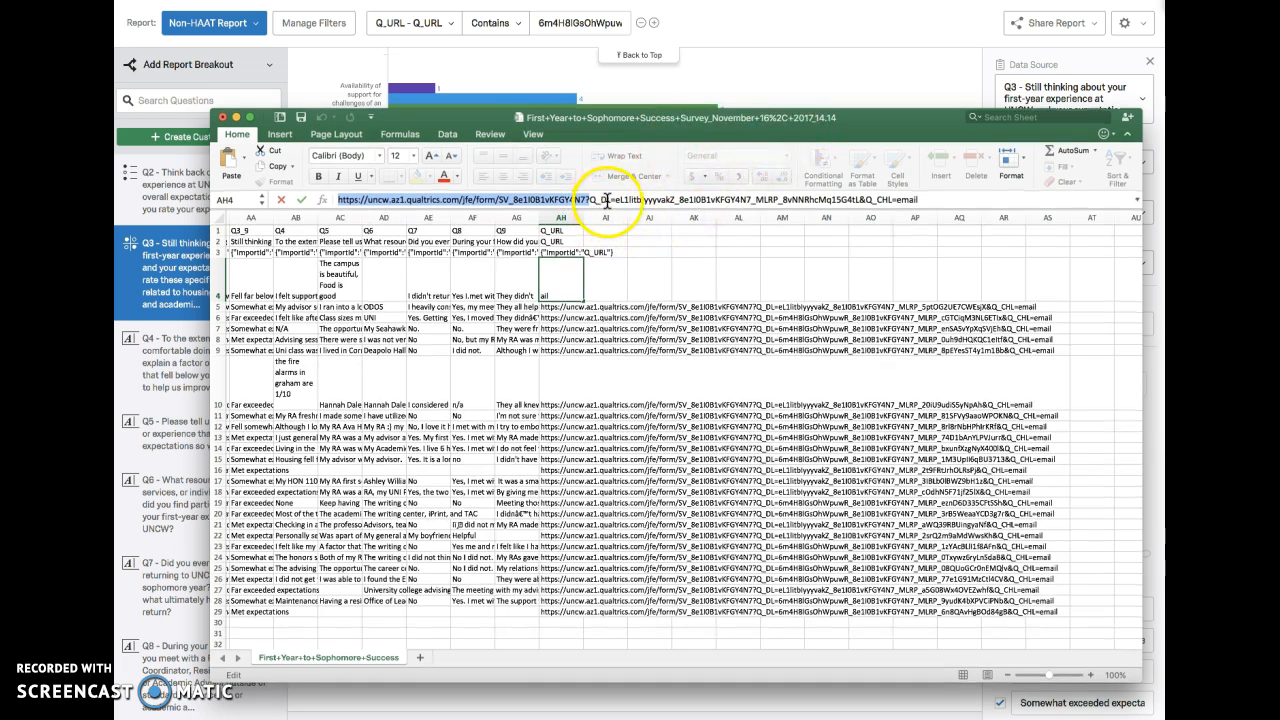
{"action": "left_click", "coordinate": [620, 199]}
{"action": "left_click_drag", "start_coordinate": [640, 199], "coordinate": [673, 198]}
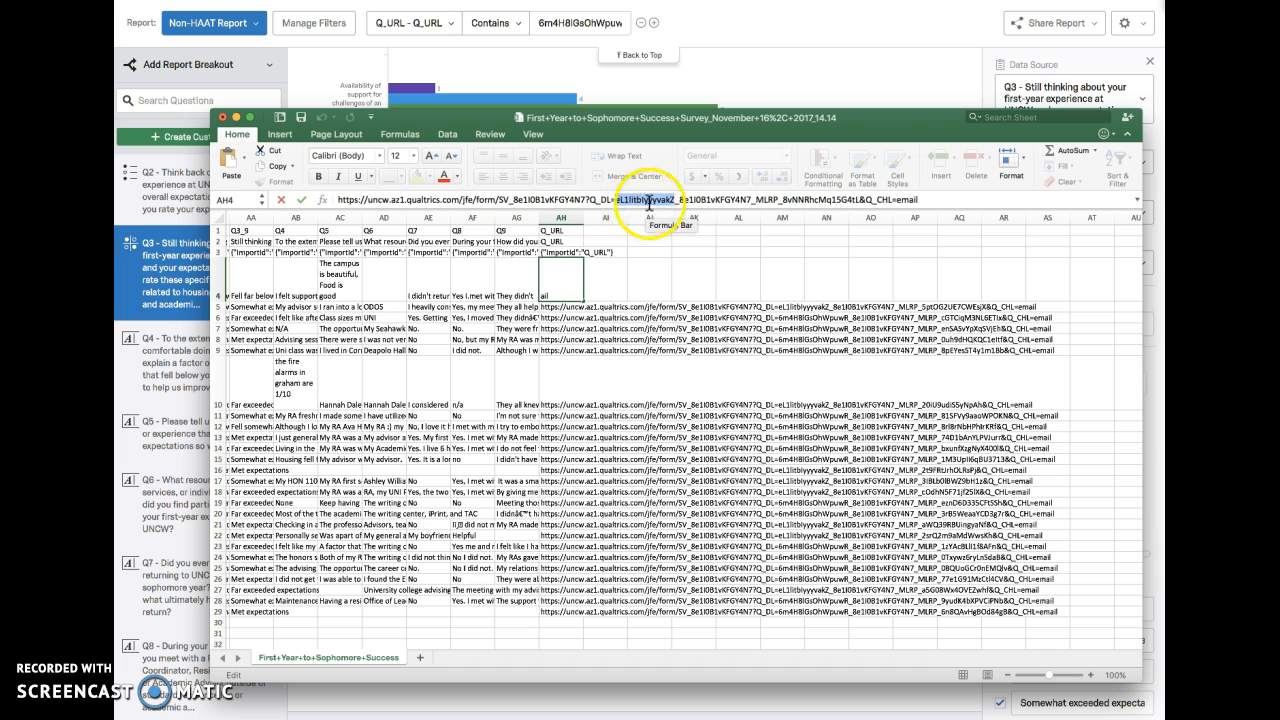
{"action": "left_click", "coordinate": [550, 308]}
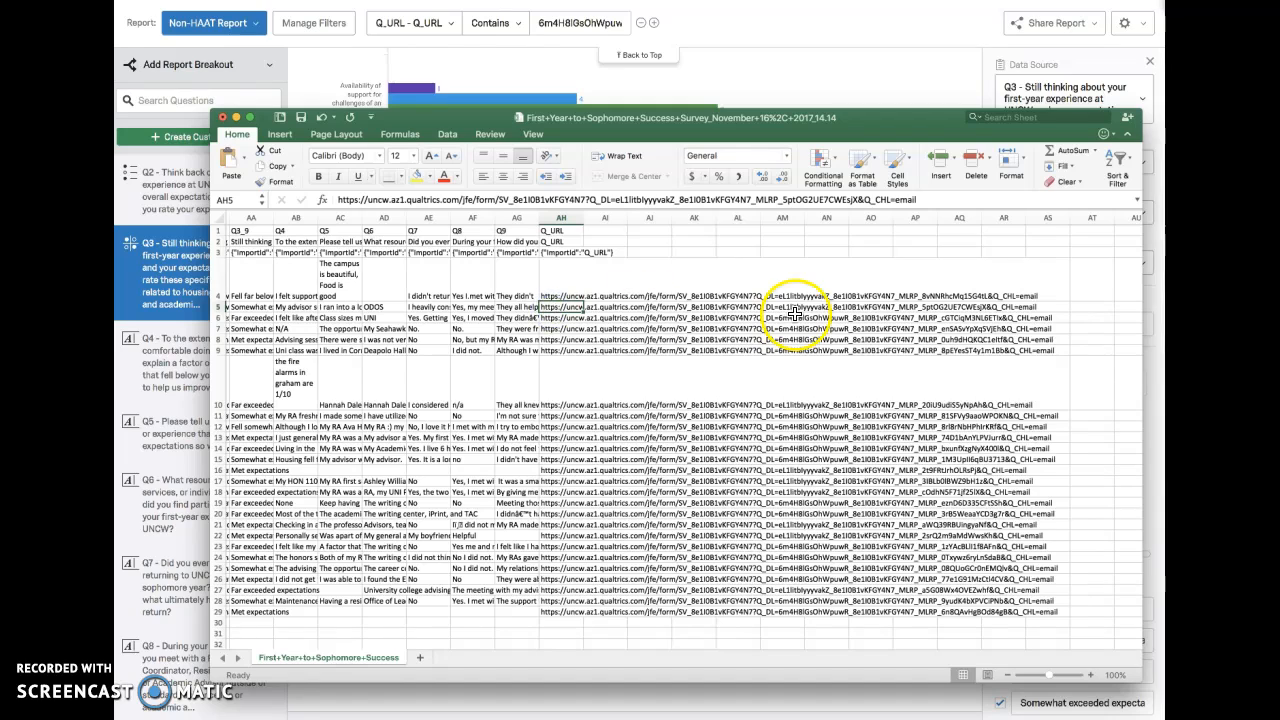
{"action": "left_click", "coordinate": [568, 317]}
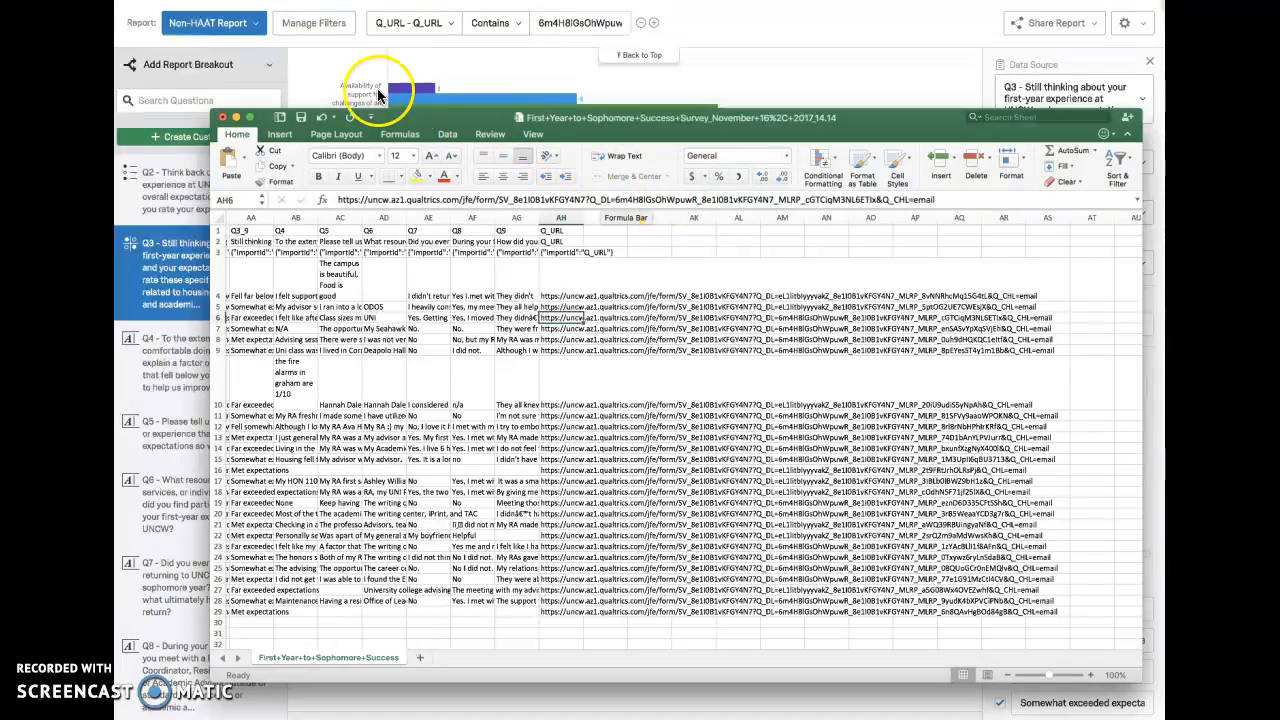
Step: Return to Qualtrics and switch from the Non-HAAT Report to the HAAT Only Report
{"action": "left_click", "coordinate": [246, 30]}
{"action": "left_click", "coordinate": [246, 30]}
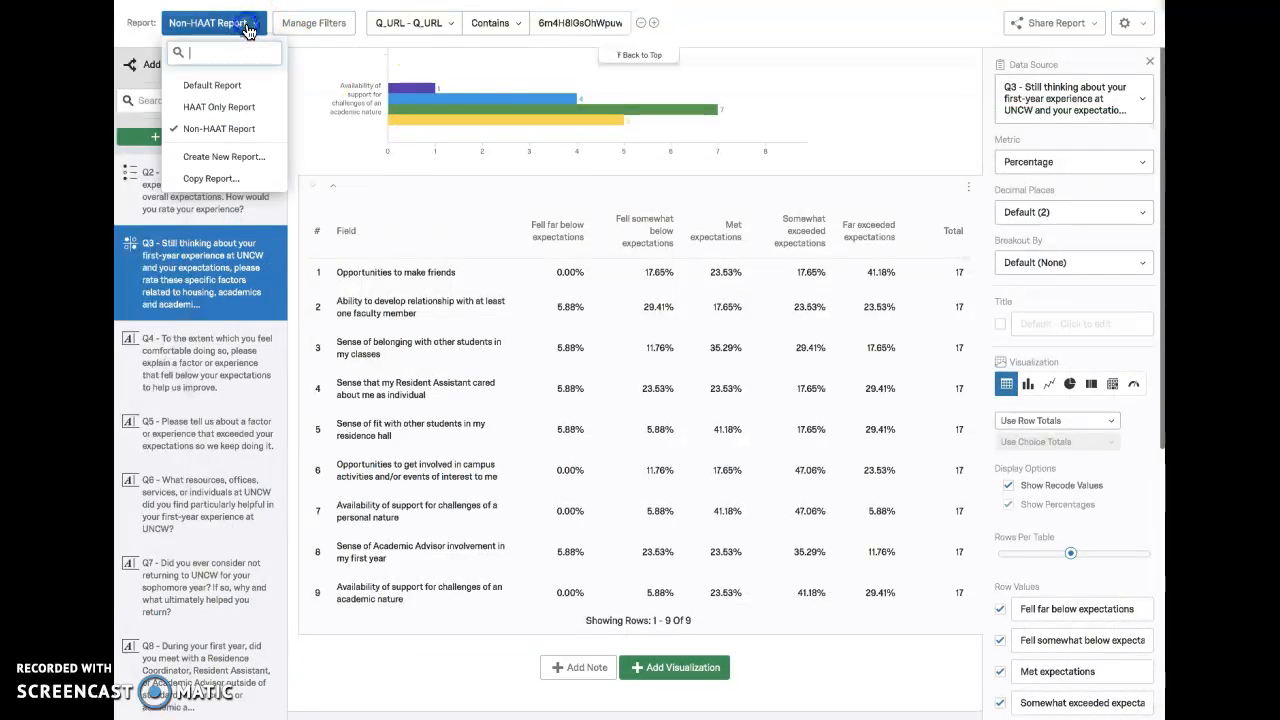
{"action": "left_click", "coordinate": [810, 29]}
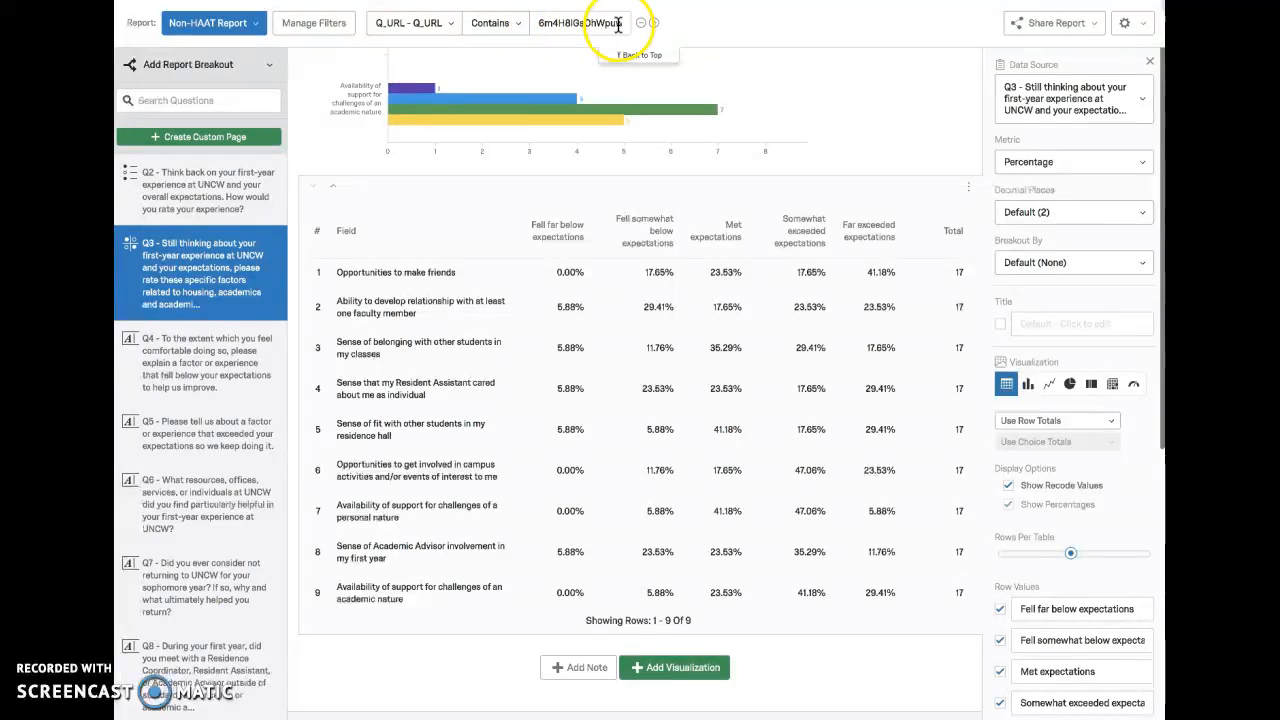
{"action": "left_click", "coordinate": [231, 27]}
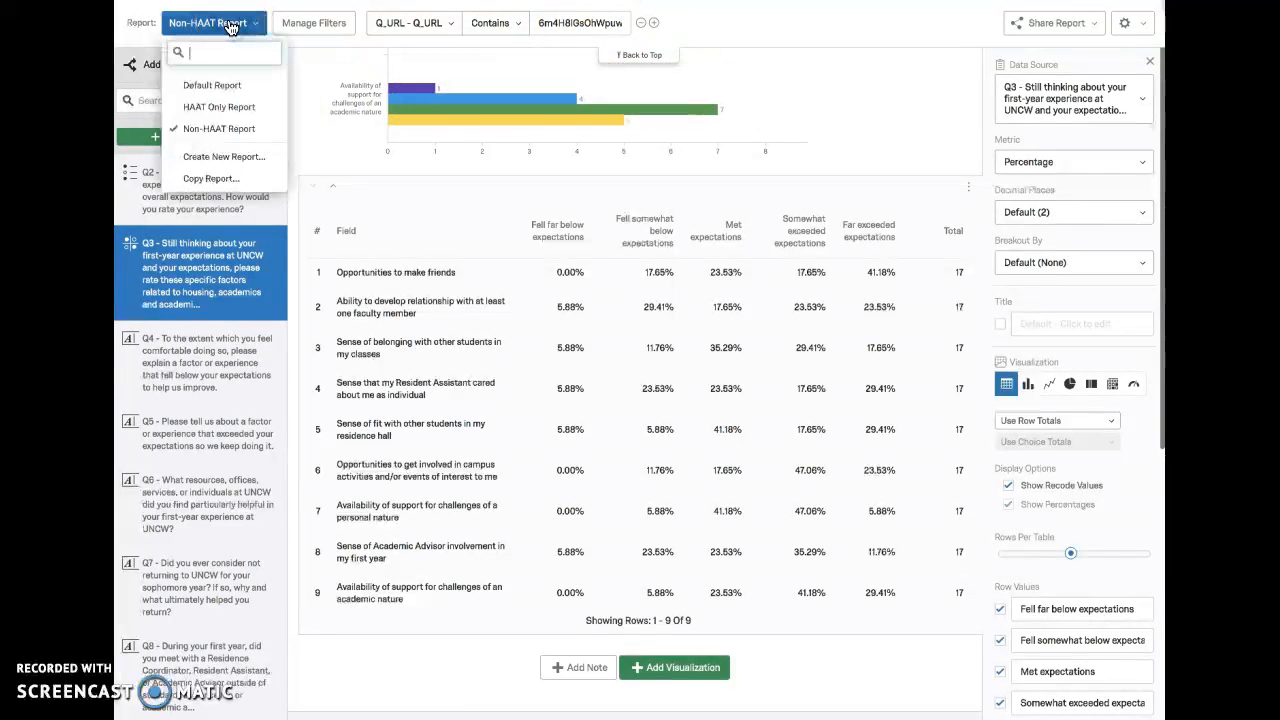
{"action": "left_click", "coordinate": [229, 107]}
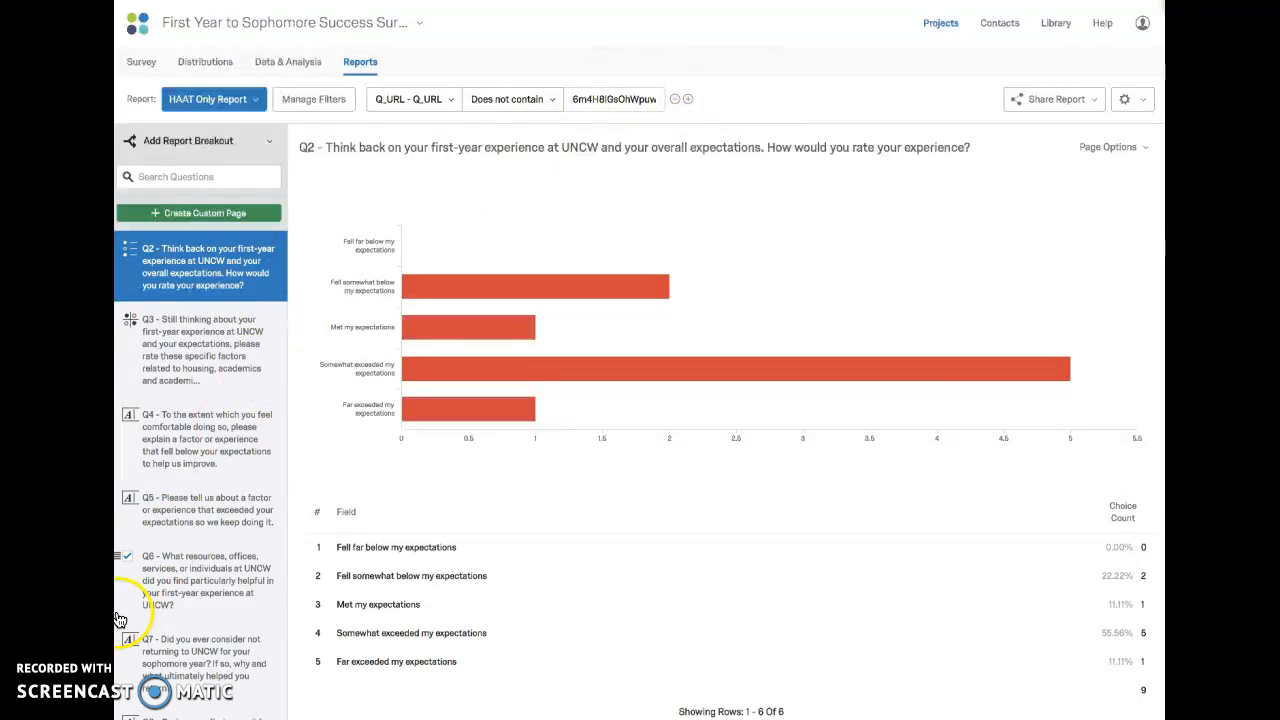
Step: Reopen the survey CSV export to review its Q_URL values, and return to the HAAT Only Report in Qualtrics
{"action": "left_click", "coordinate": [80, 641]}
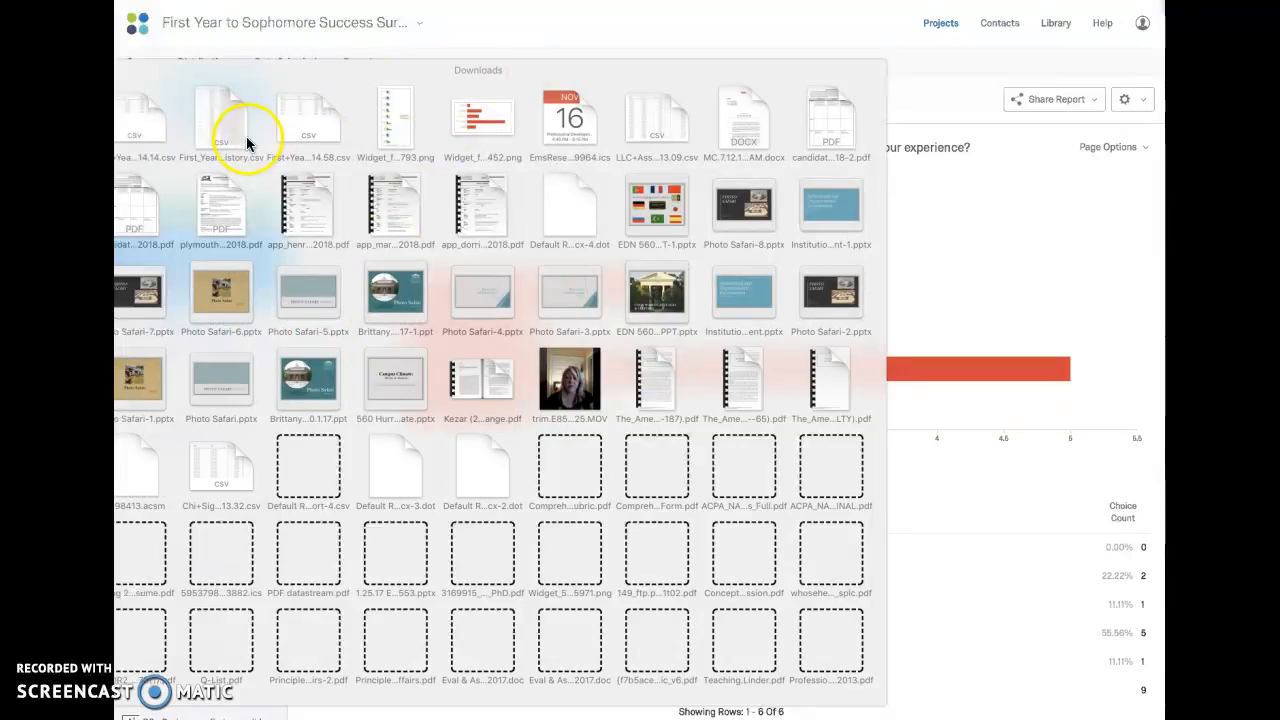
{"action": "left_click", "coordinate": [126, 126]}
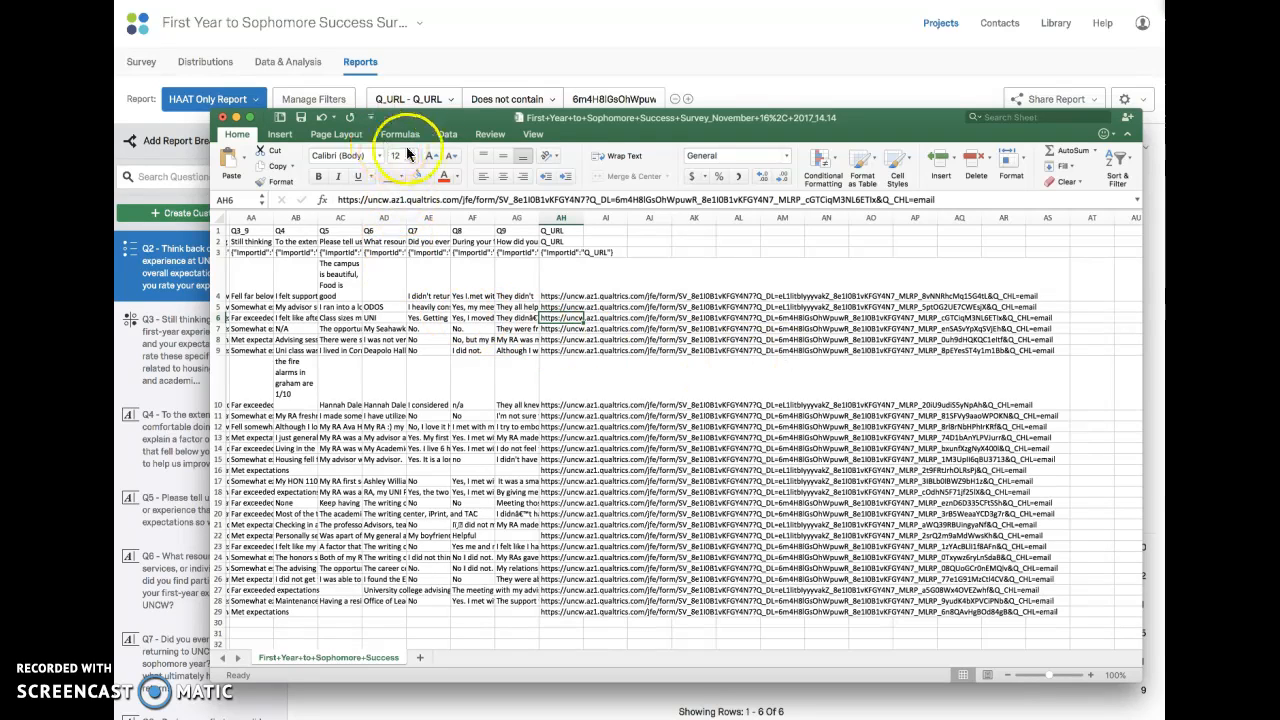
{"action": "left_click", "coordinate": [487, 33]}
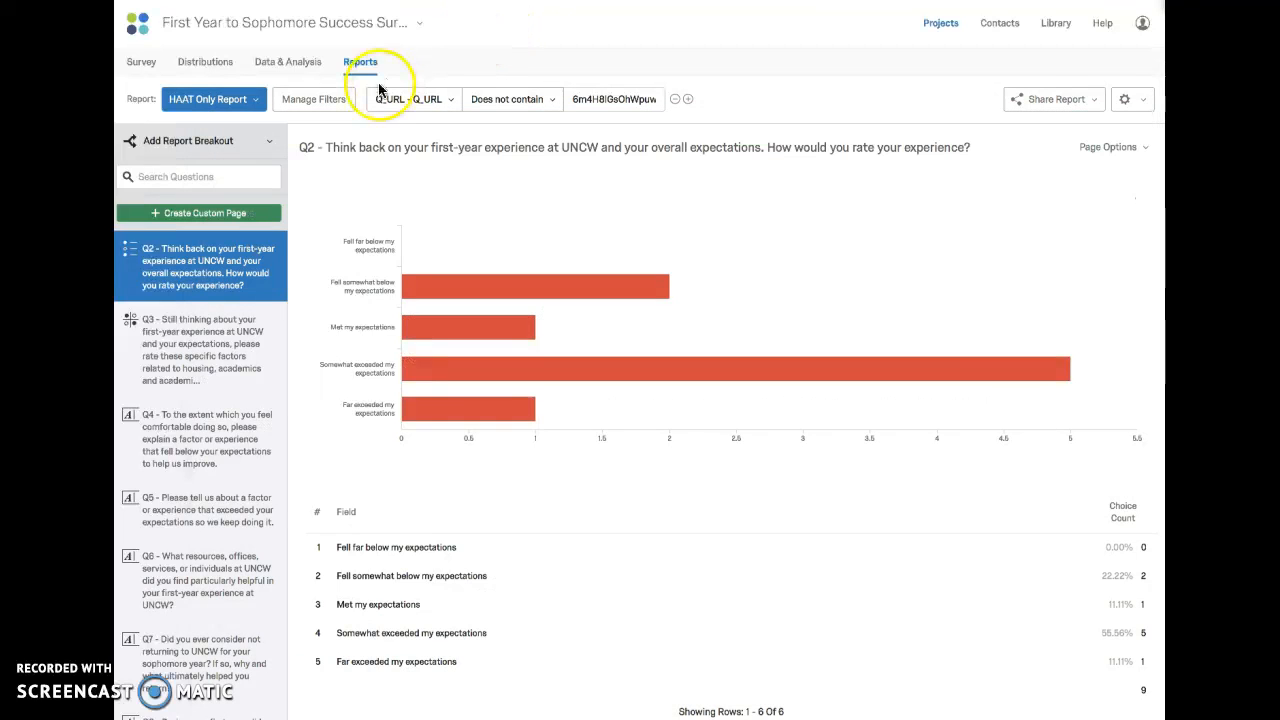